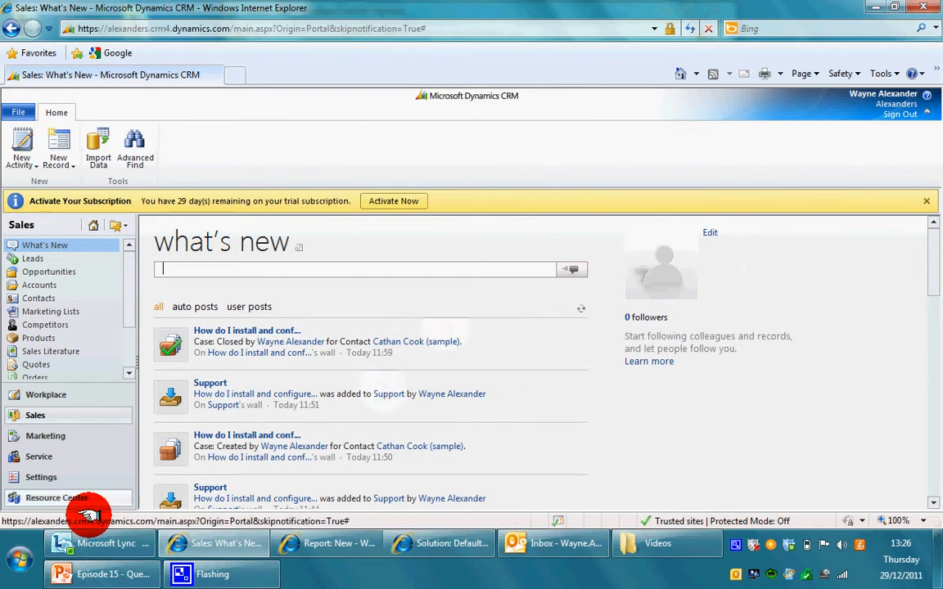
# - Go to Settings > Customizations and choose Customize the System
pyautogui.click(101, 481)
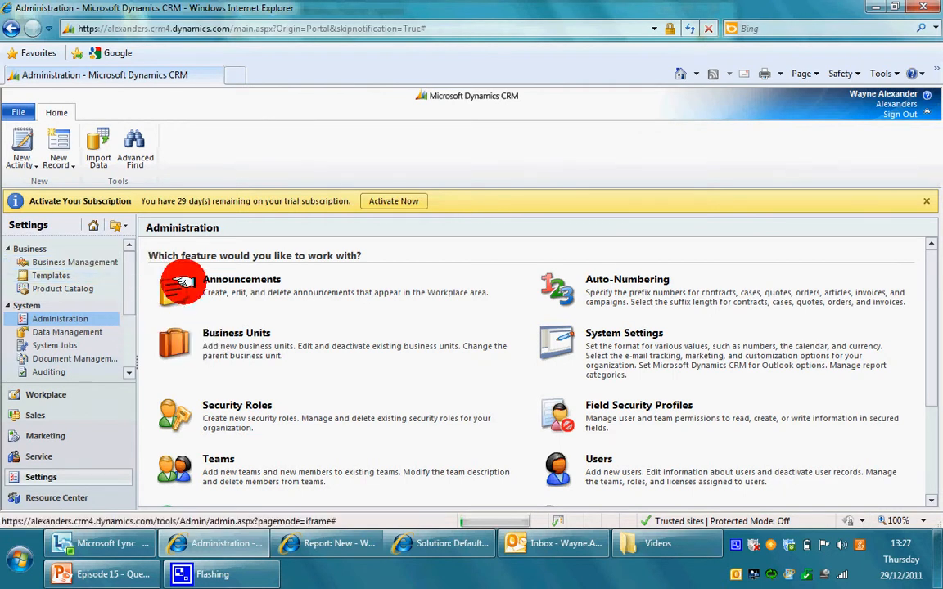
pyautogui.scroll(-2, 123, 321)
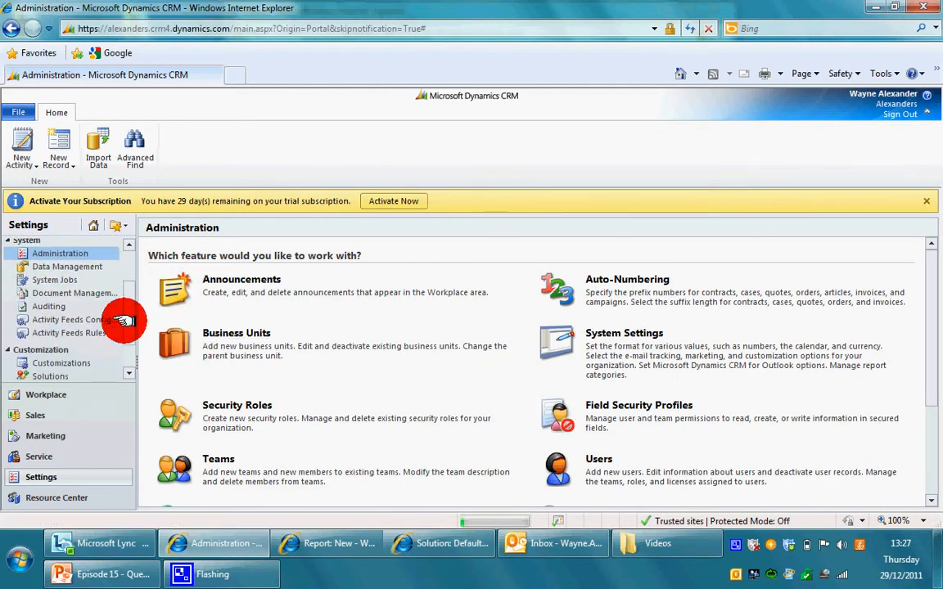
pyautogui.click(81, 362)
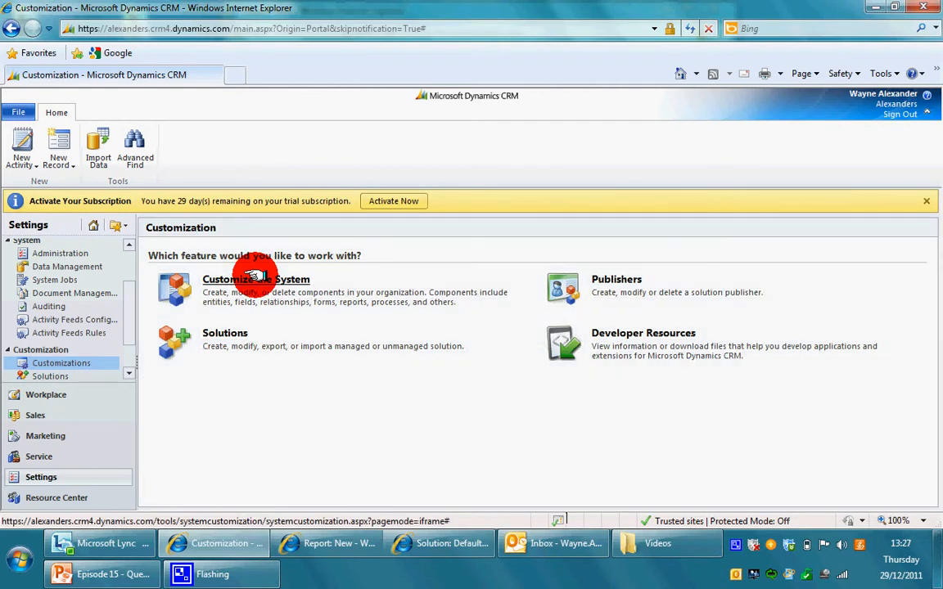
pyautogui.click(255, 278)
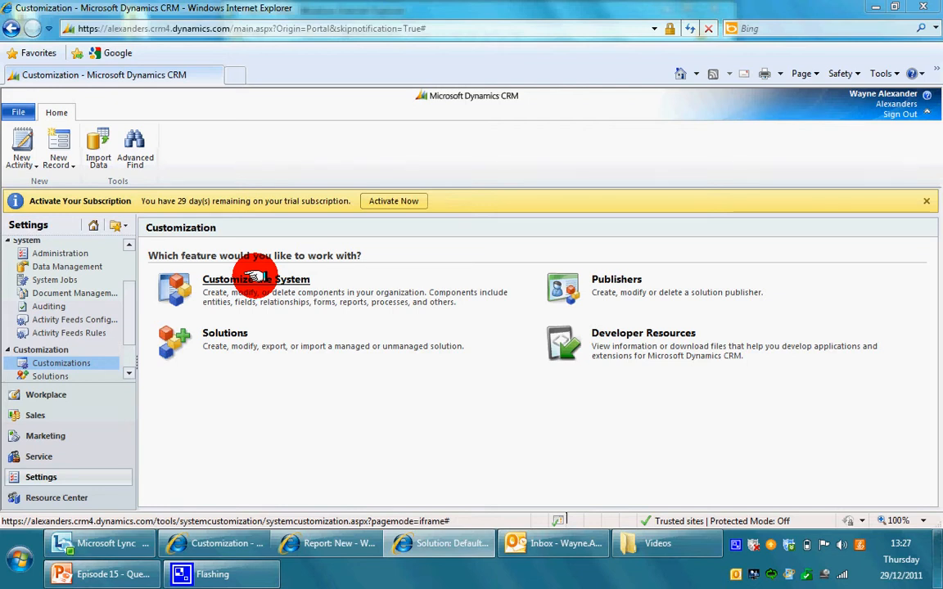
# - Open the Lead entity under Entities in the Default Solution and tick its Queues option
pyautogui.click(461, 547)
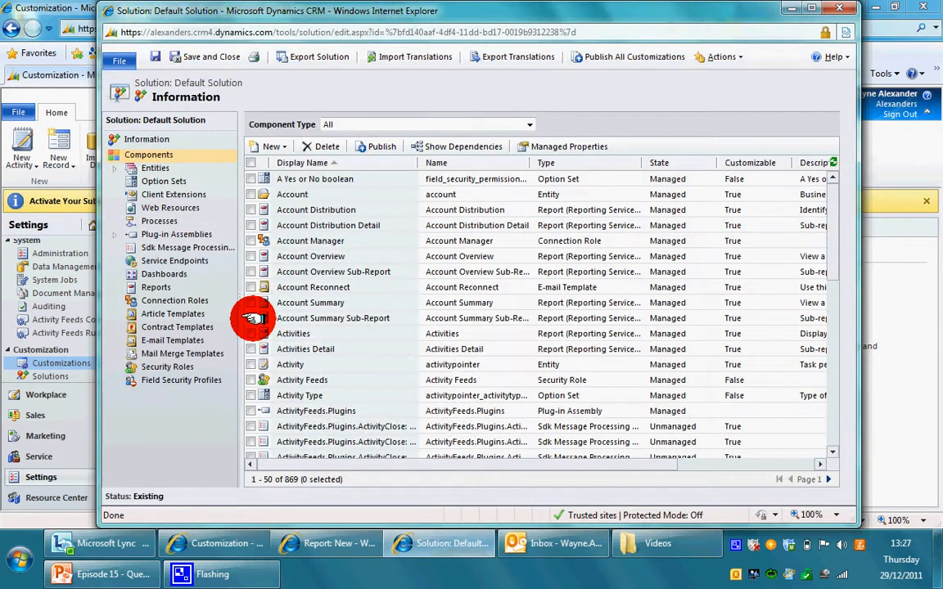
pyautogui.click(113, 167)
pyautogui.moveTo(230, 189); pyautogui.dragTo(231, 271)
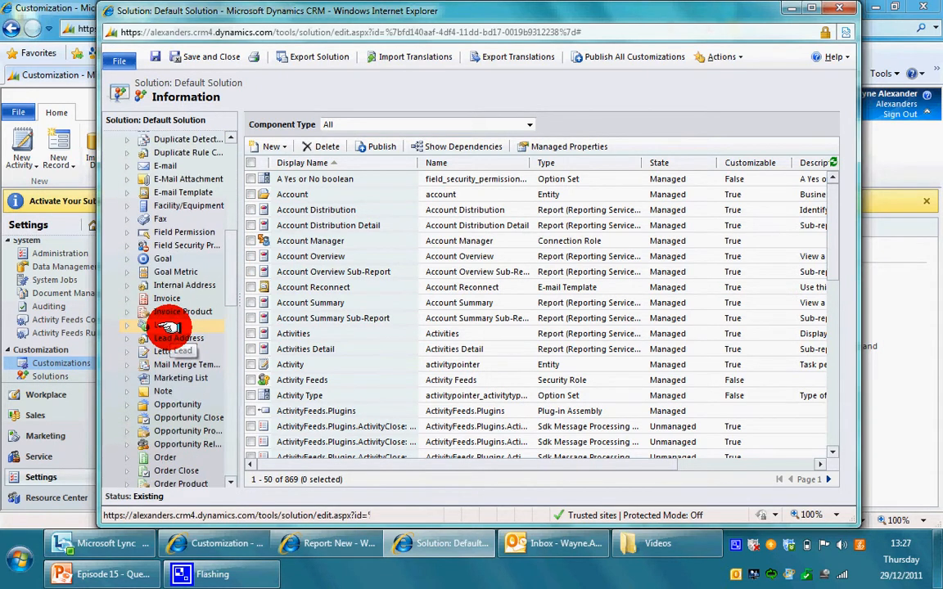
pyautogui.click(168, 325)
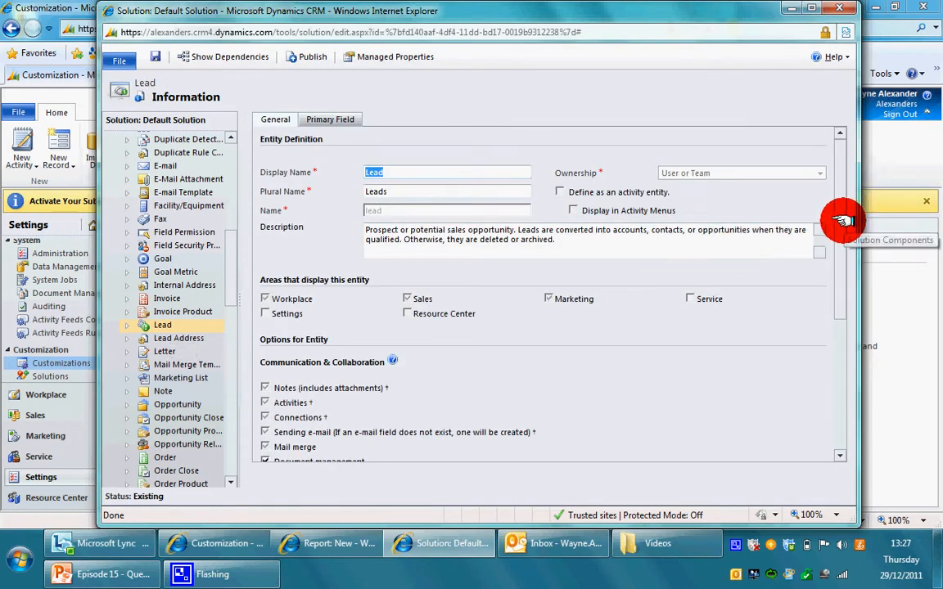
pyautogui.moveTo(843, 219); pyautogui.dragTo(847, 279)
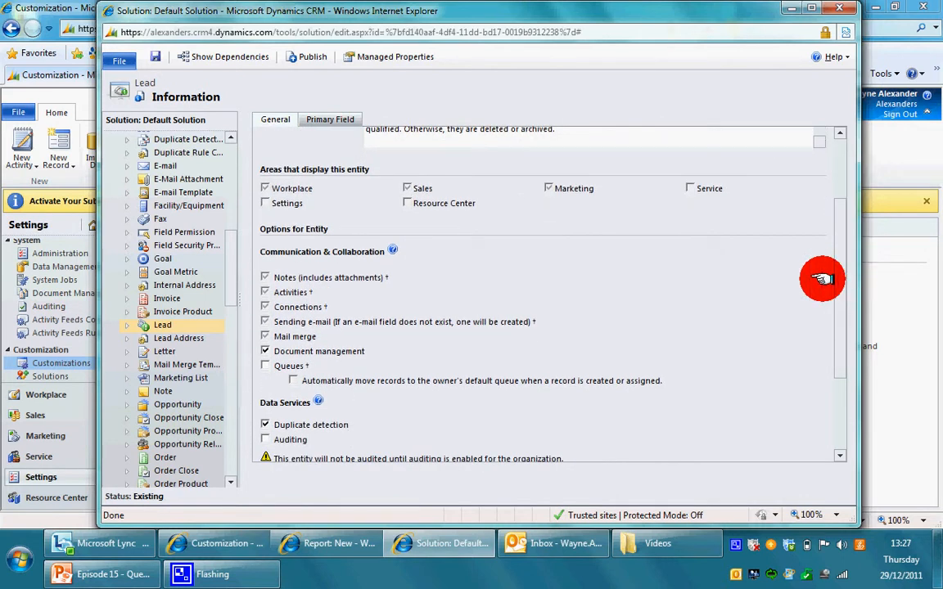
pyautogui.click(264, 365)
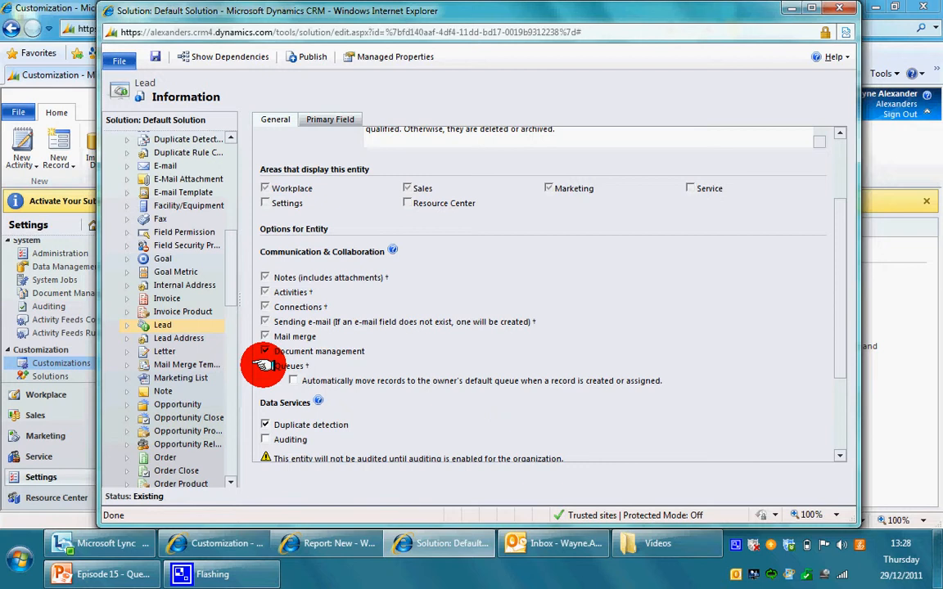
pyautogui.click(264, 365)
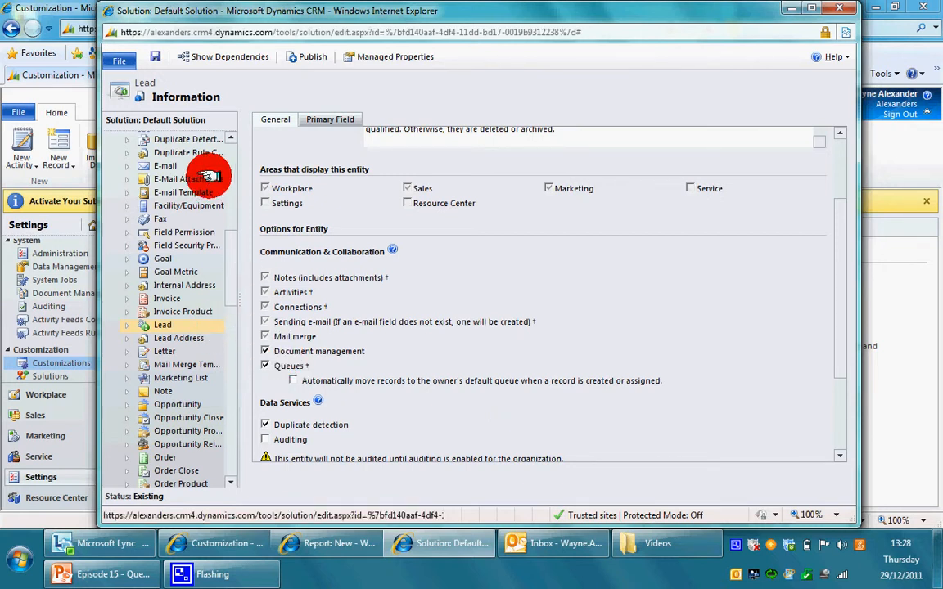
# - Save and publish the Lead entity with Queues re-ticked, dismissing both error messages
pyautogui.click(154, 55)
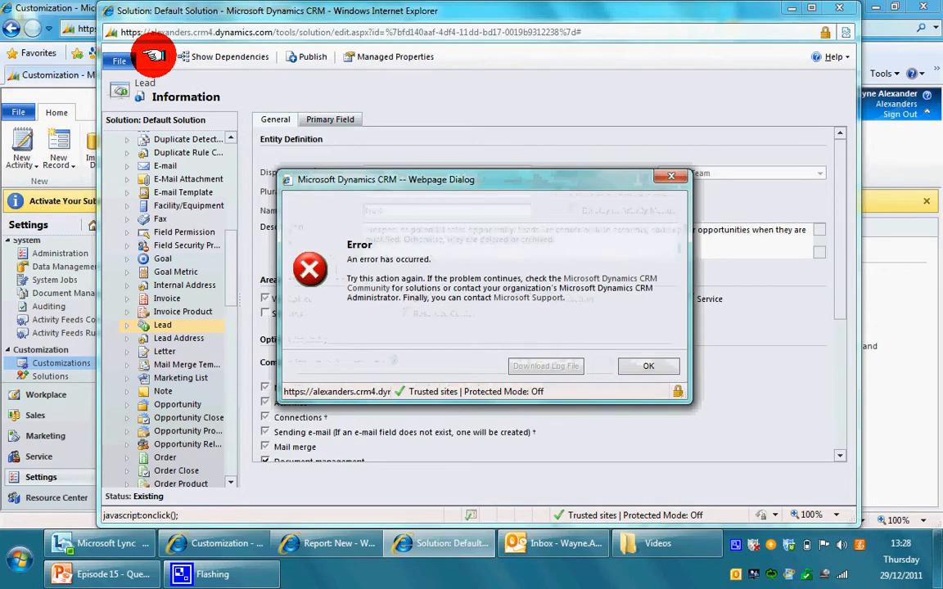
pyautogui.click(645, 366)
pyautogui.moveTo(834, 246); pyautogui.dragTo(837, 305)
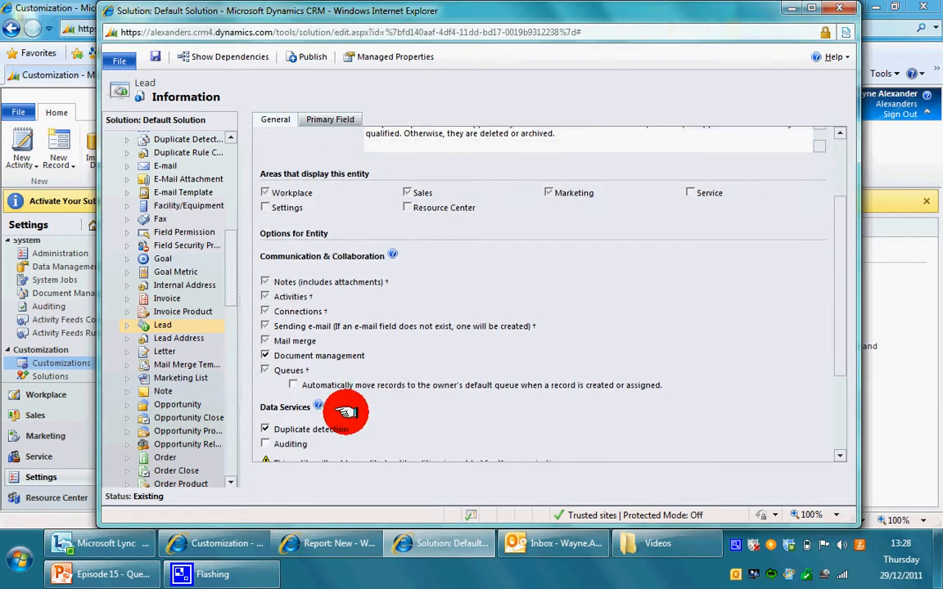
pyautogui.click(266, 372)
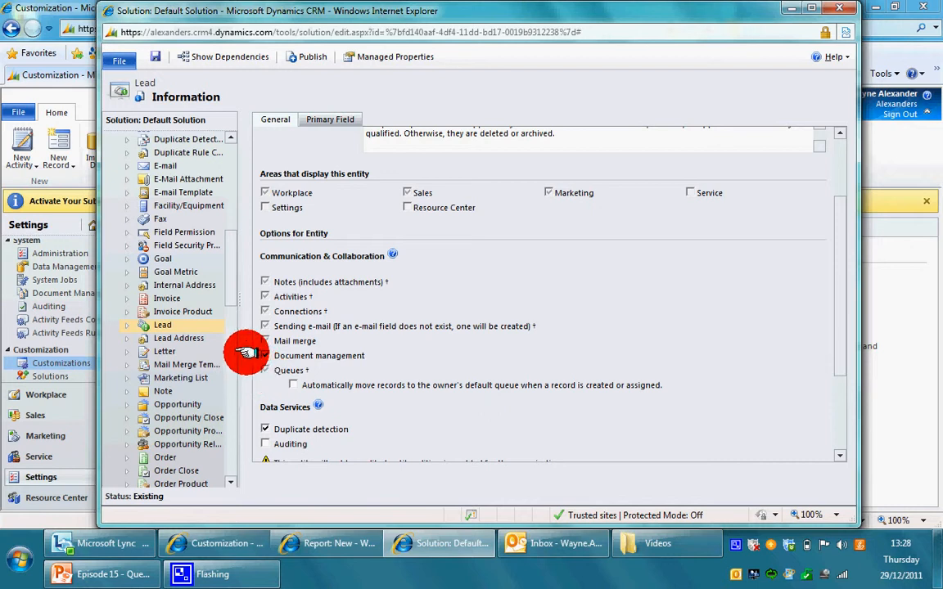
pyautogui.click(285, 60)
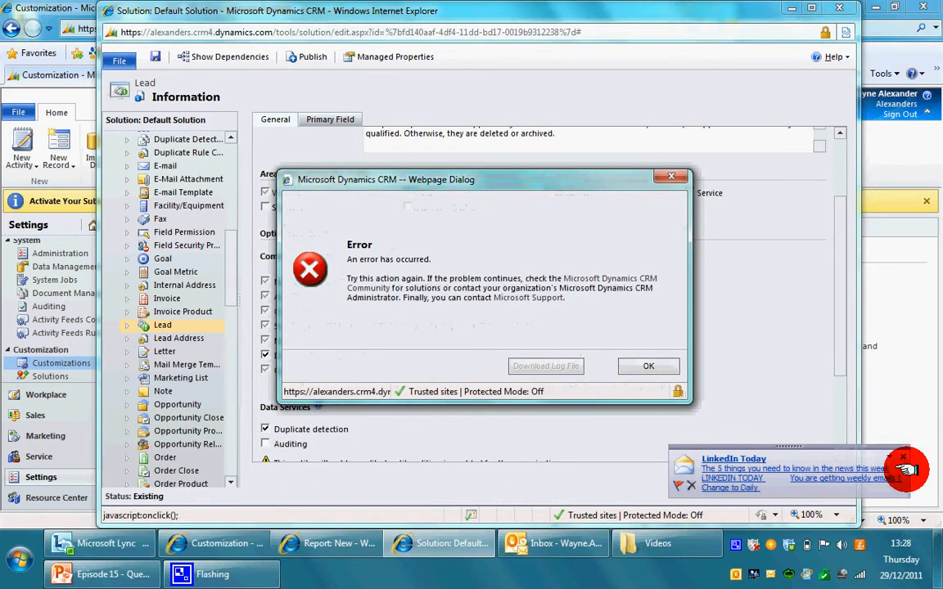
pyautogui.click(649, 358)
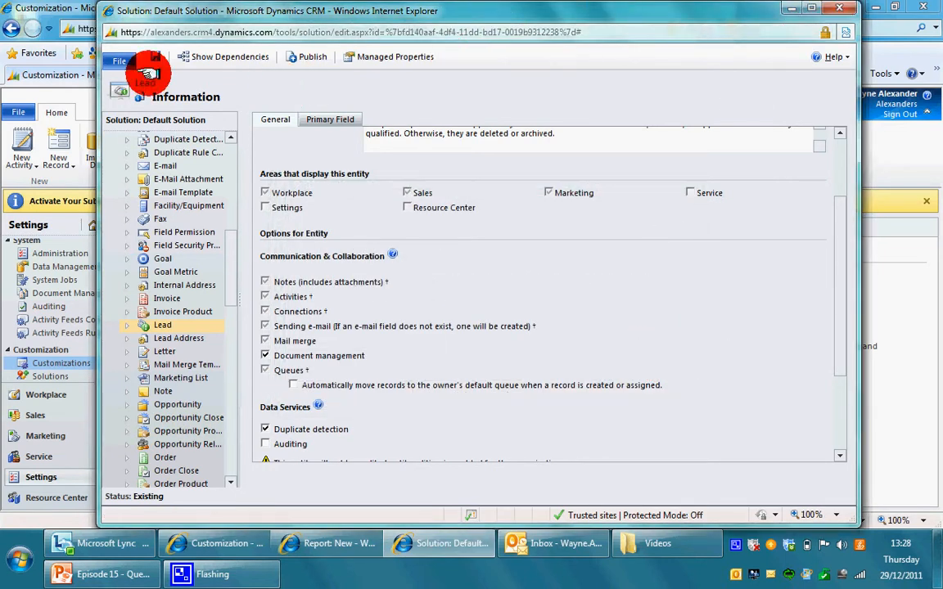
# - Close the Default Solution window and open Queues under Business Management settings
pyautogui.click(839, 8)
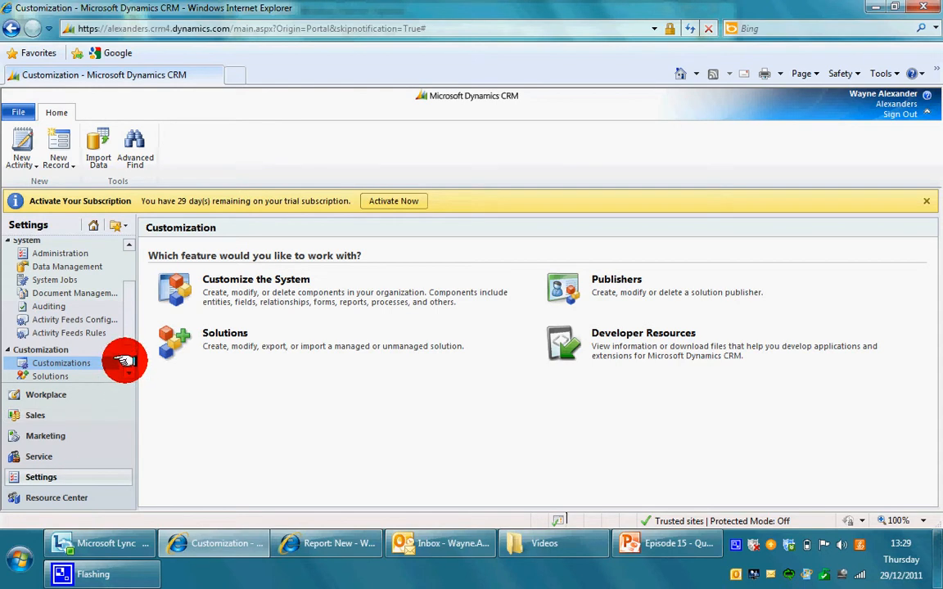
pyautogui.moveTo(130, 341); pyautogui.dragTo(130, 310)
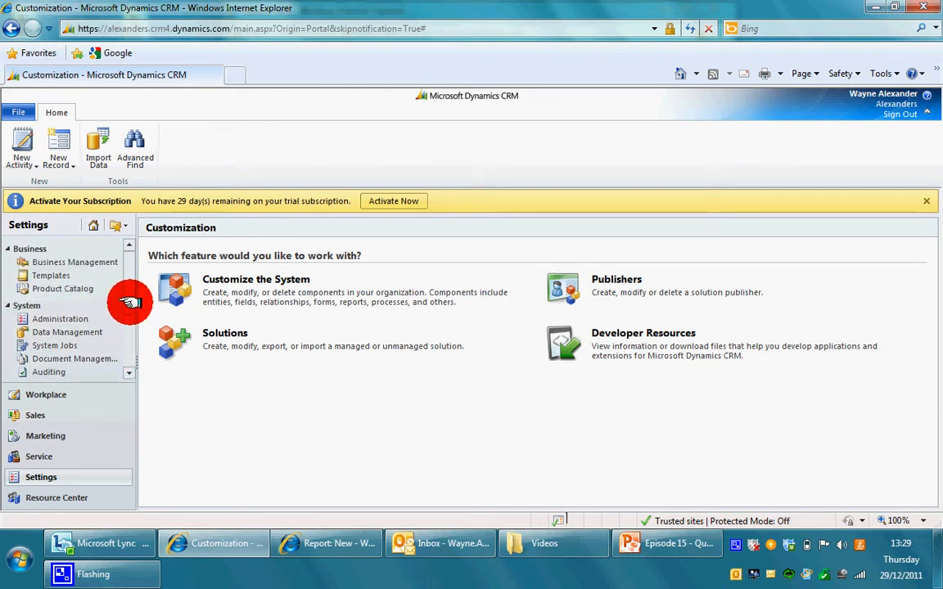
pyautogui.click(98, 264)
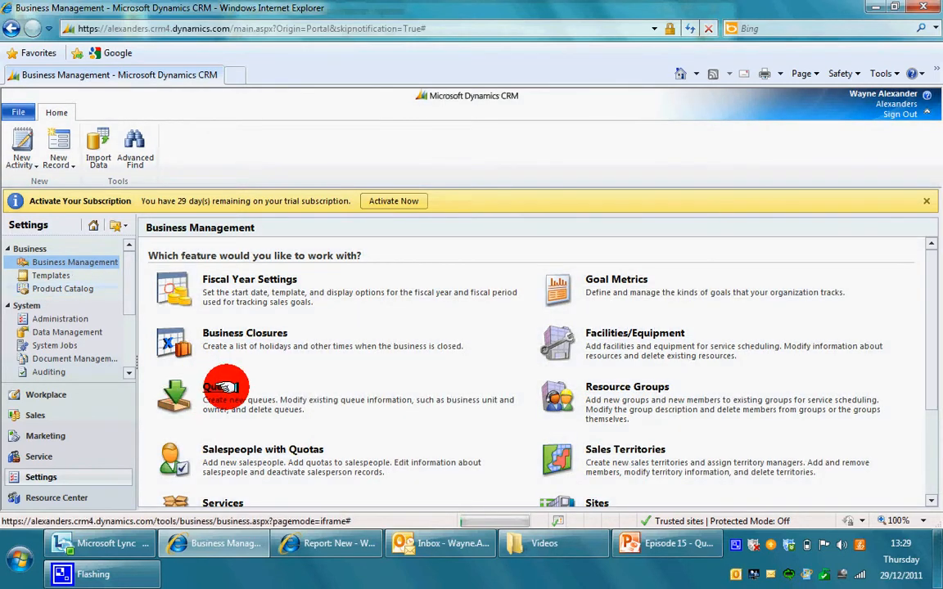
pyautogui.click(226, 388)
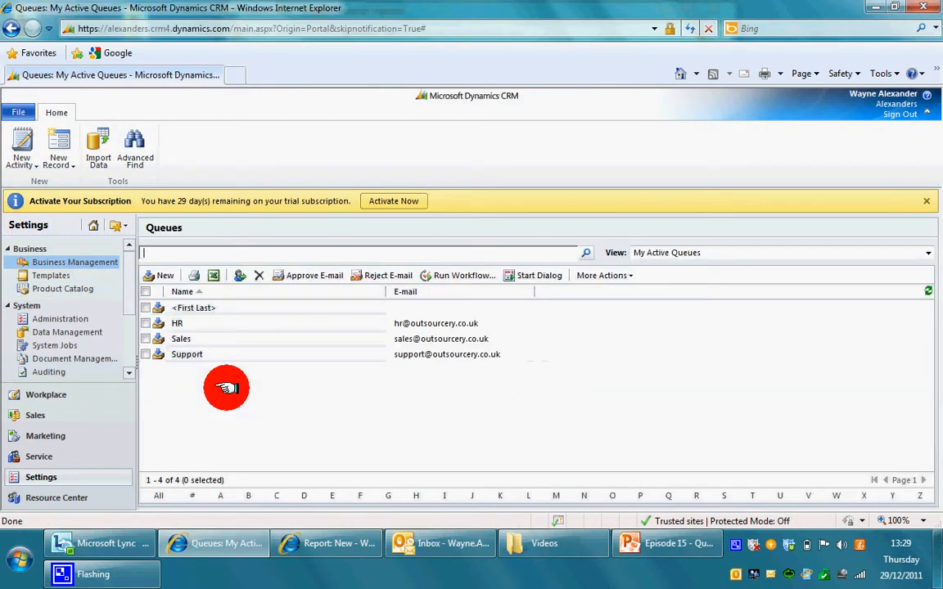
# - Create a new queue named 'Cold Calling', enter its queue e-mail address, and save and close it
pyautogui.click(156, 276)
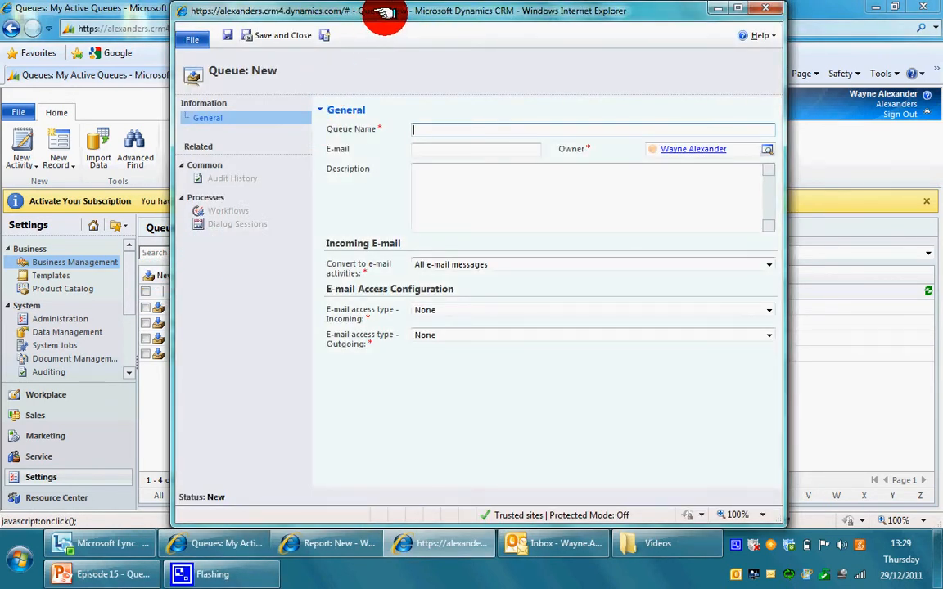
pyautogui.moveTo(383, 13); pyautogui.dragTo(430, 33)
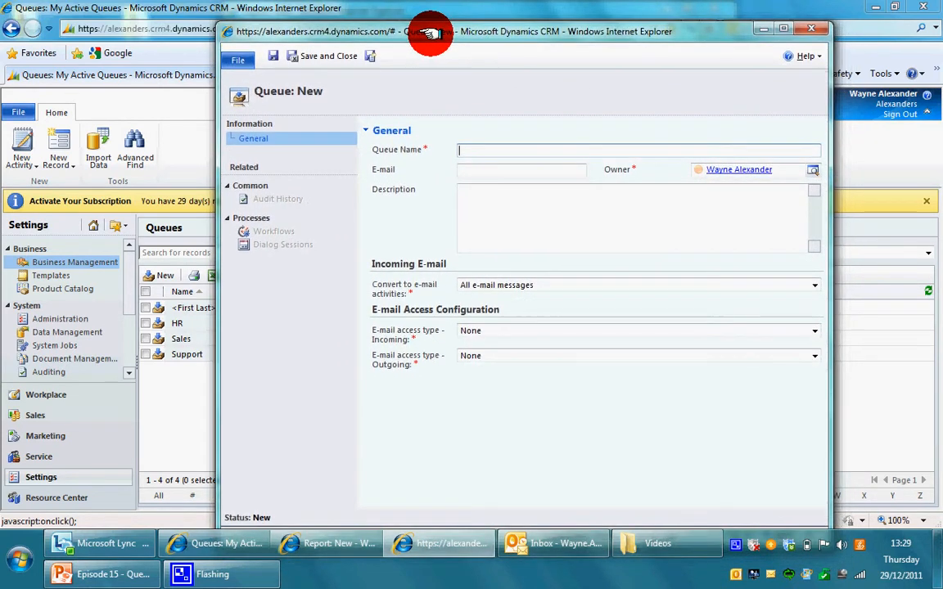
pyautogui.write('Colc')
pyautogui.press('BackSpace')
pyautogui.write('Calling')
pyautogui.click(473, 172)
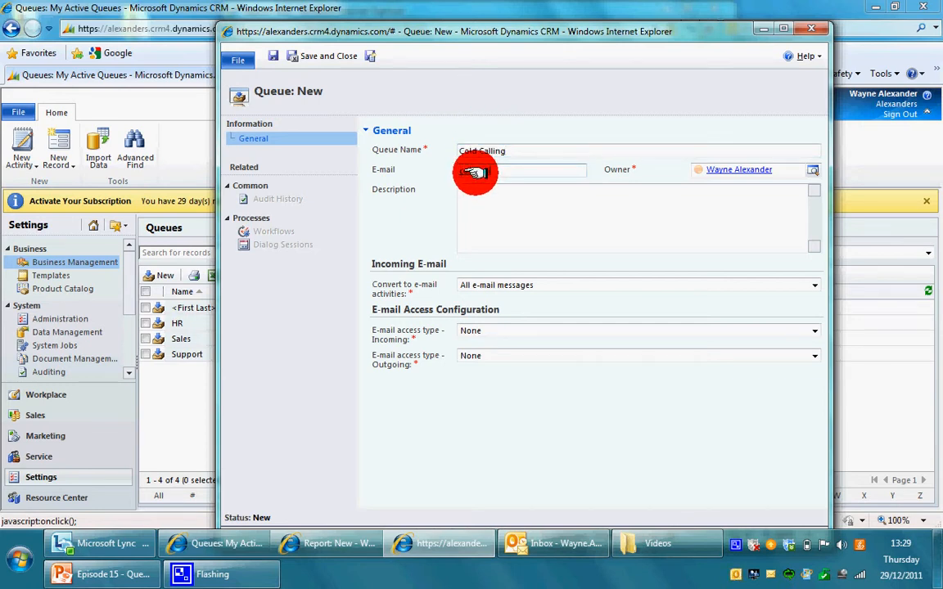
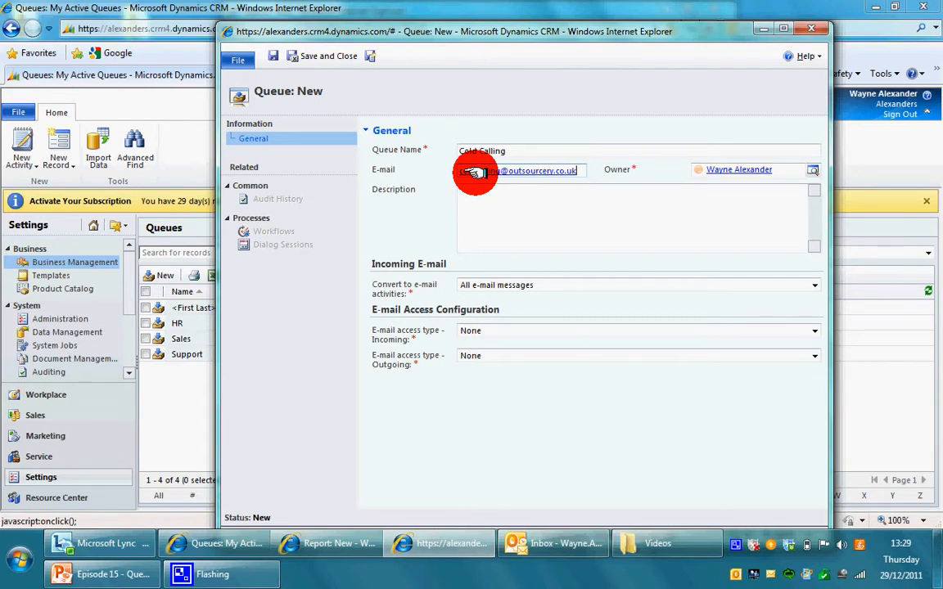
pyautogui.click(319, 57)
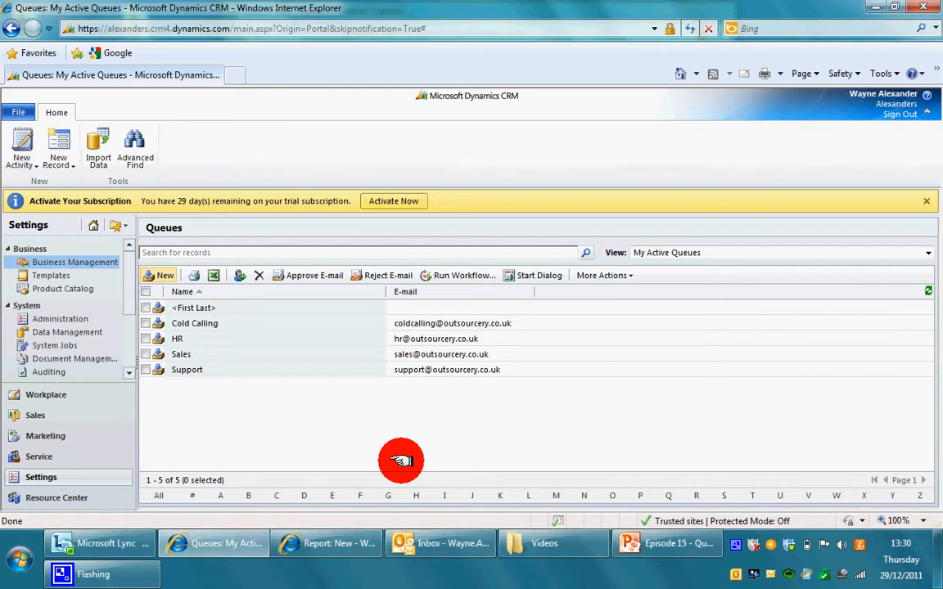
# - Select the Cold Calling queue and choose to assign it to another user or team
pyautogui.click(144, 323)
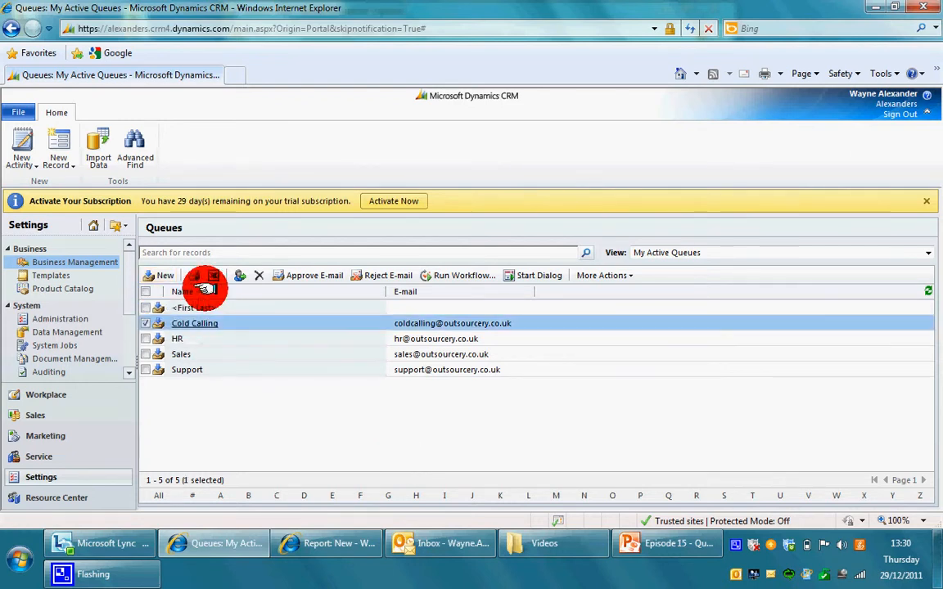
pyautogui.click(236, 279)
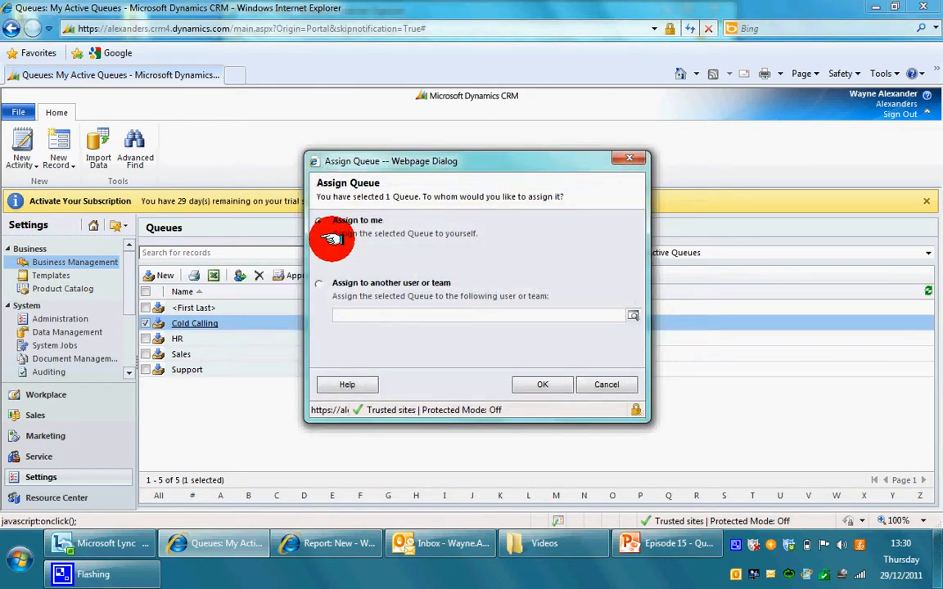
pyautogui.click(319, 285)
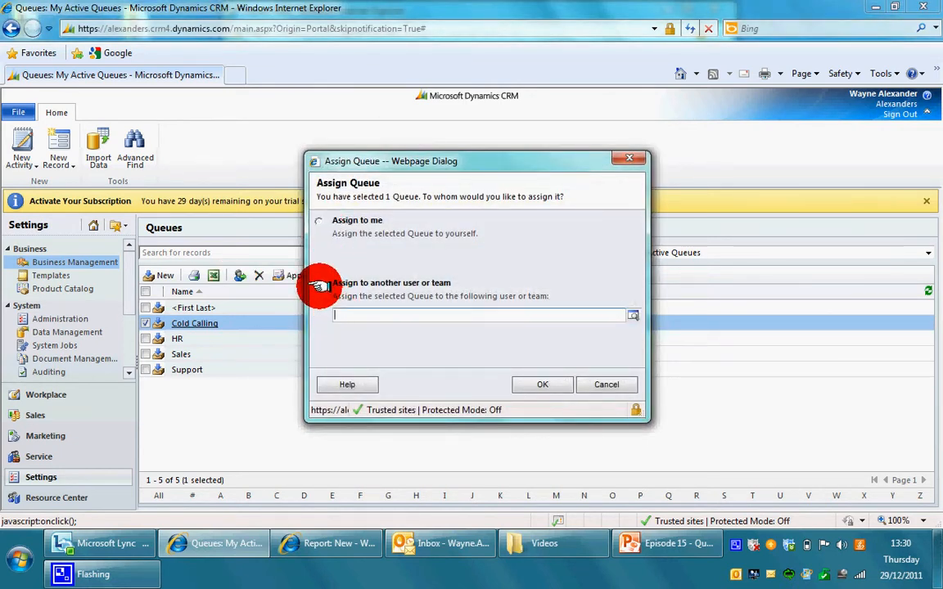
pyautogui.click(629, 317)
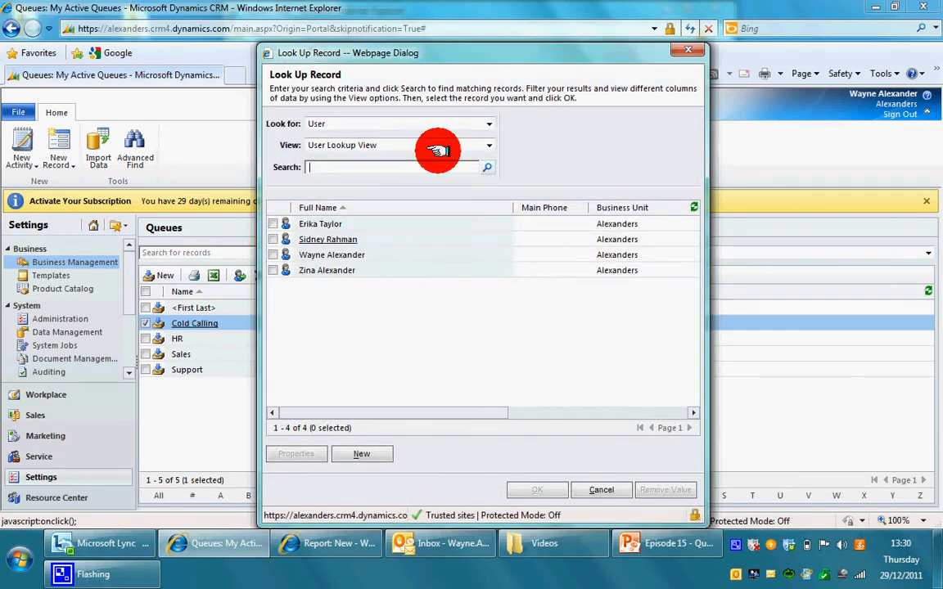
# - Pick the new owner from the user lookup and confirm the queue assignment
pyautogui.click(484, 127)
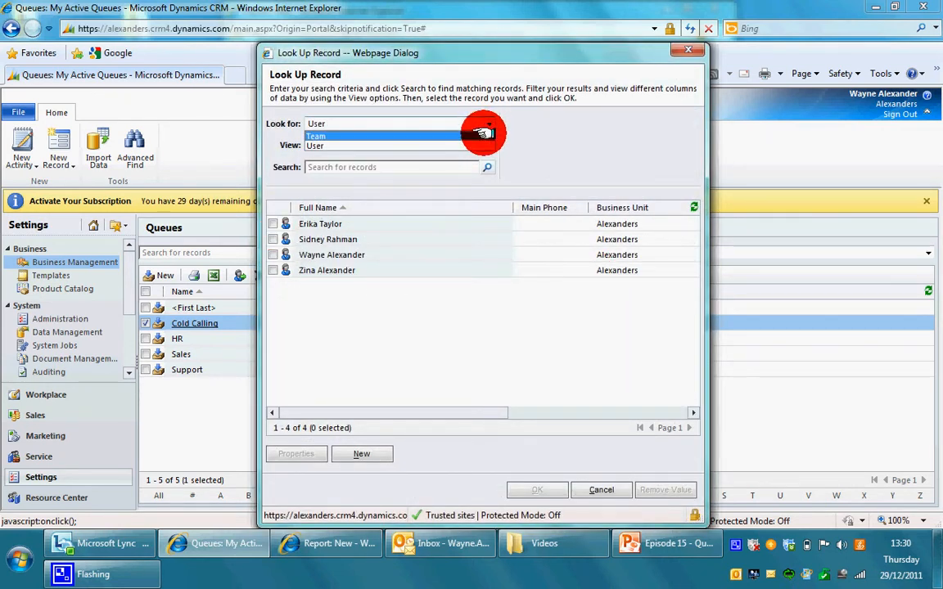
pyautogui.click(434, 136)
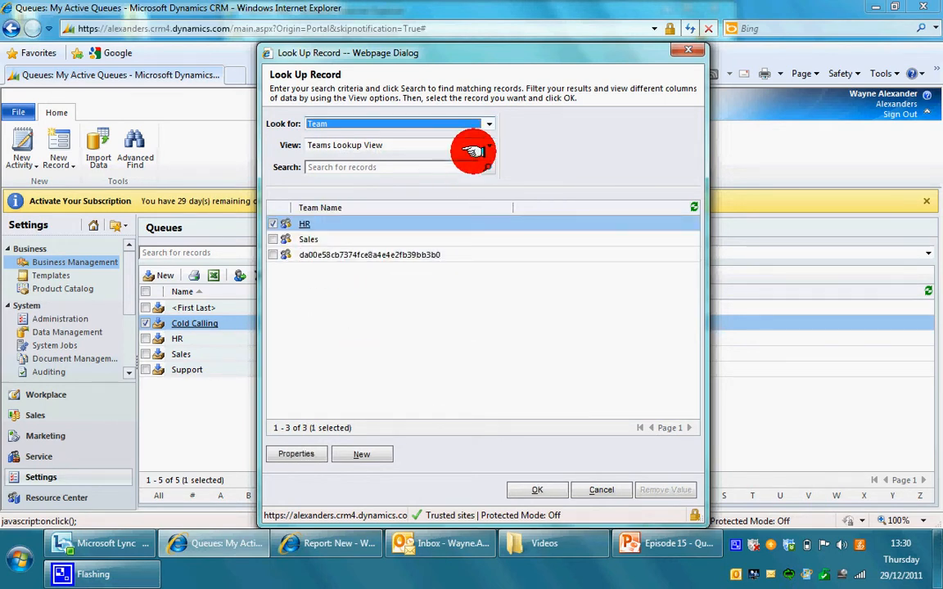
pyautogui.click(487, 126)
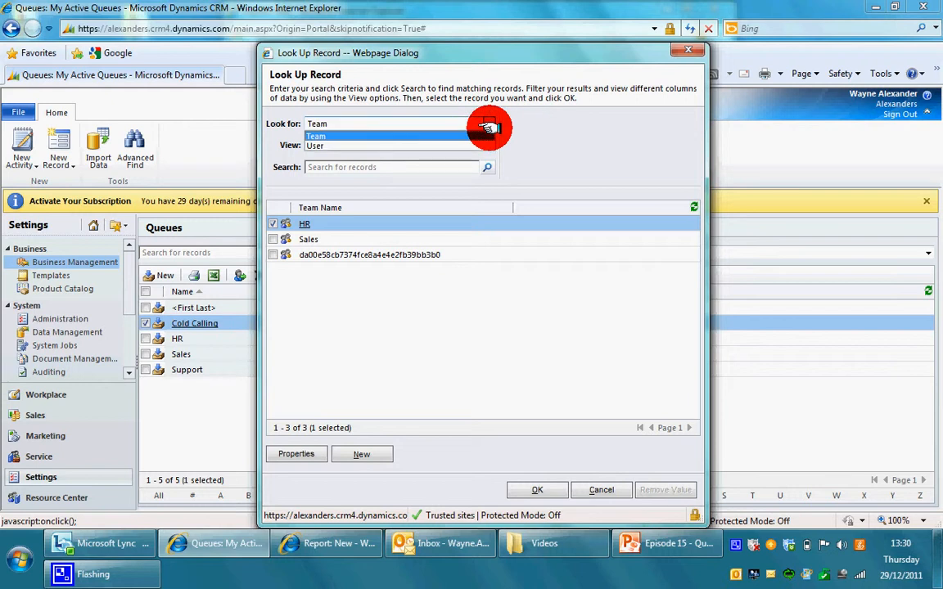
pyautogui.click(481, 144)
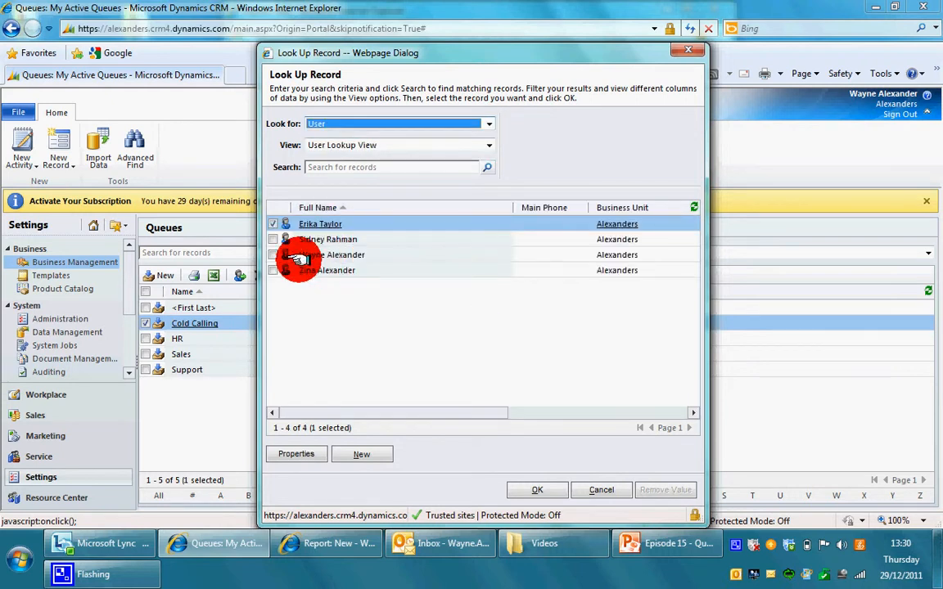
pyautogui.click(276, 255)
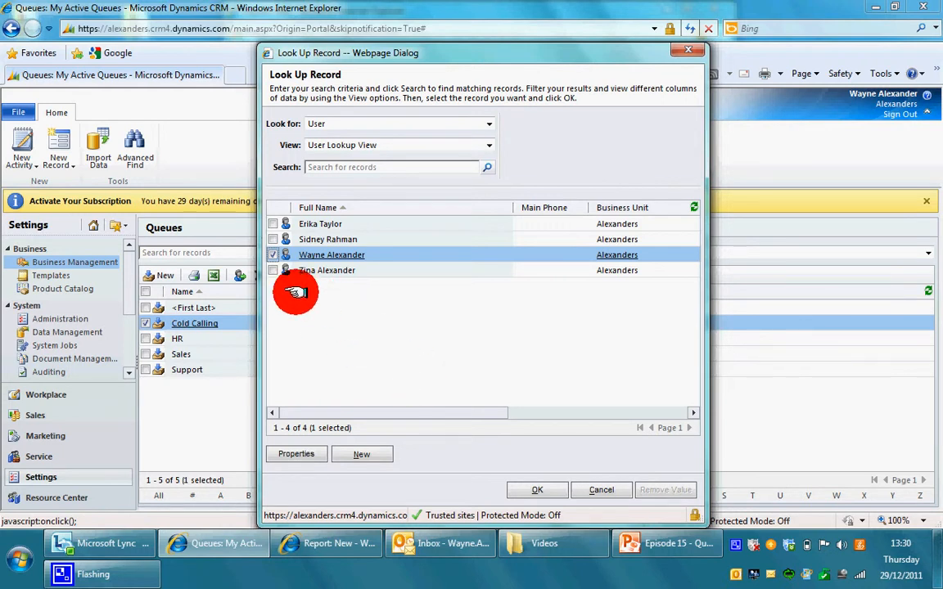
pyautogui.click(537, 489)
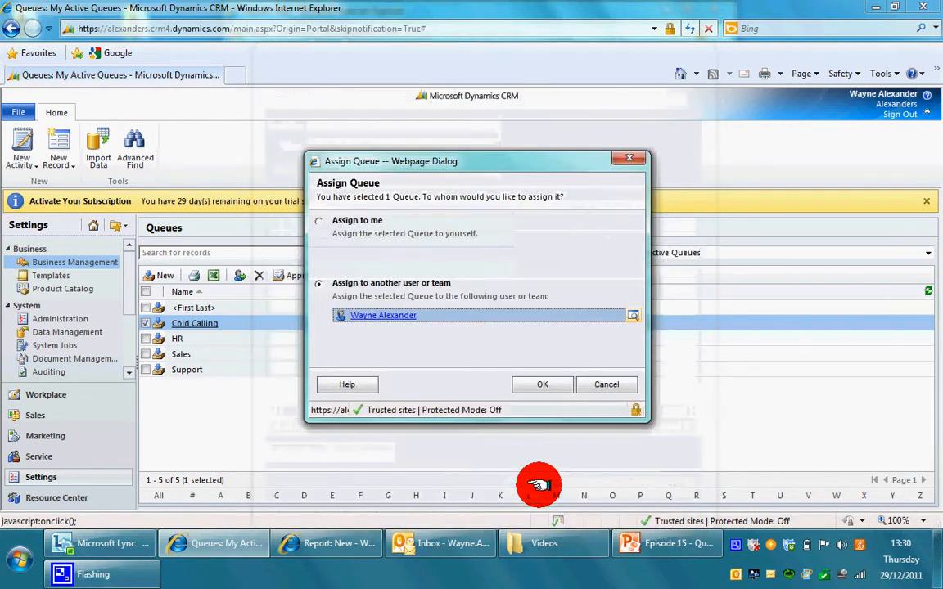
pyautogui.click(530, 396)
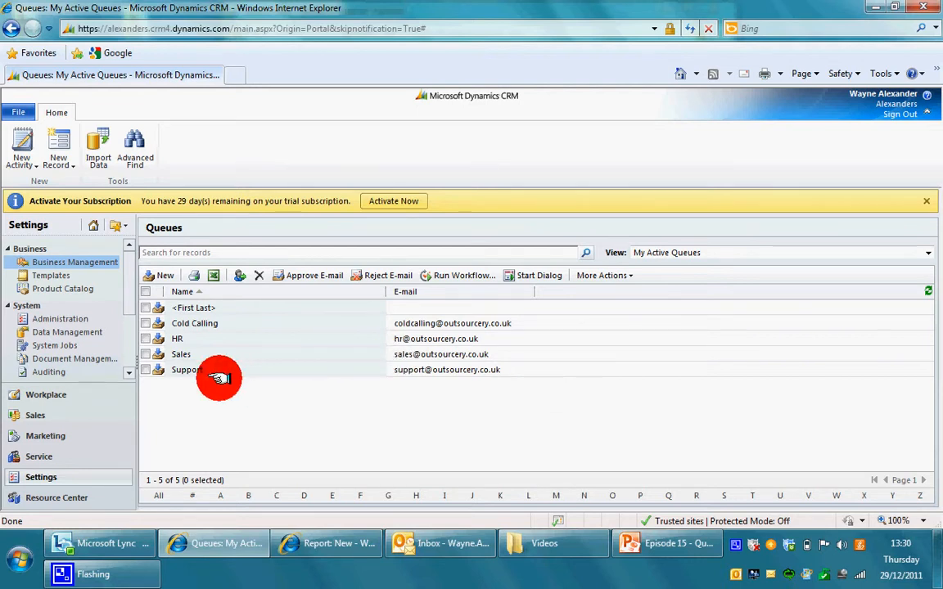
# - Open Sales > Leads and switch the view to All Leads
pyautogui.click(72, 420)
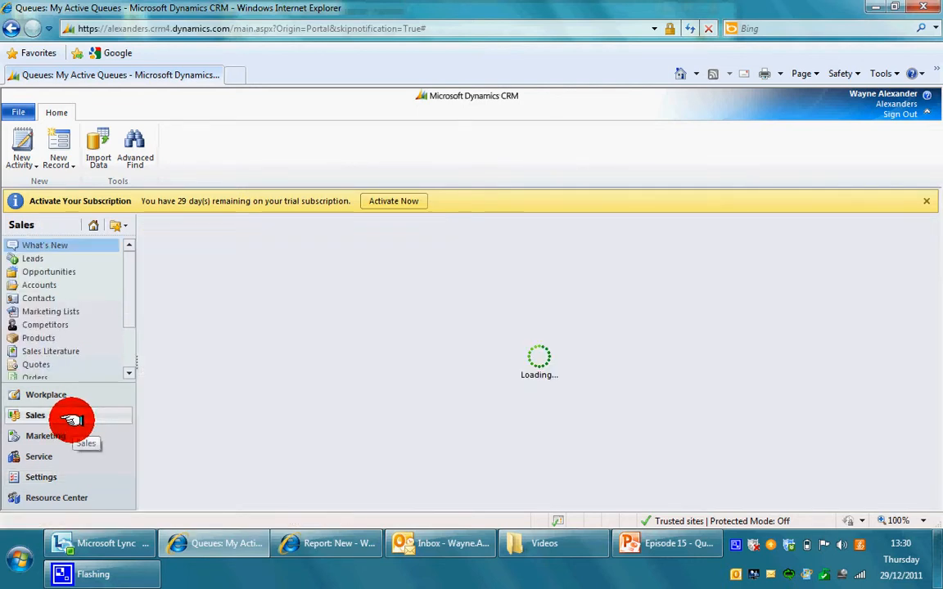
pyautogui.click(78, 260)
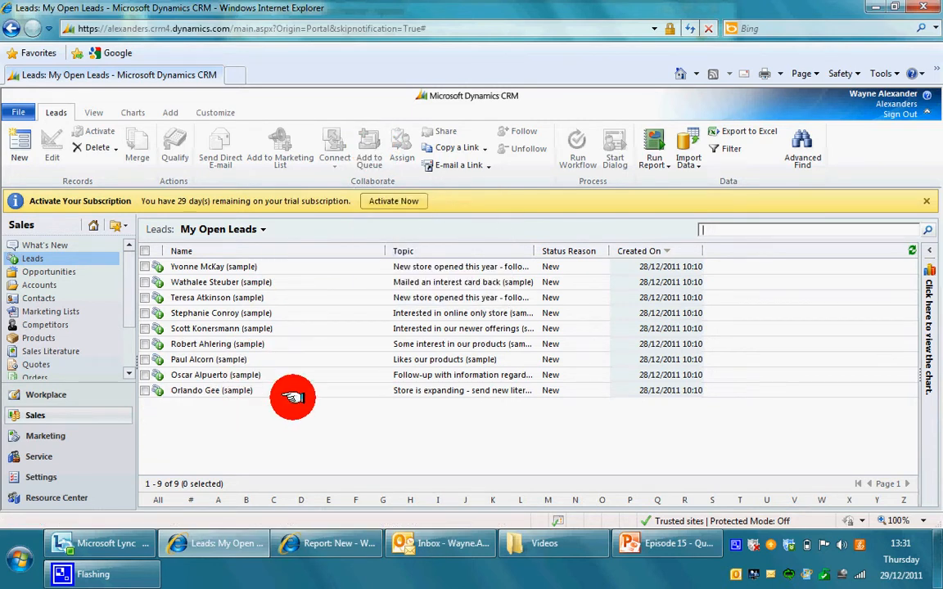
pyautogui.click(262, 229)
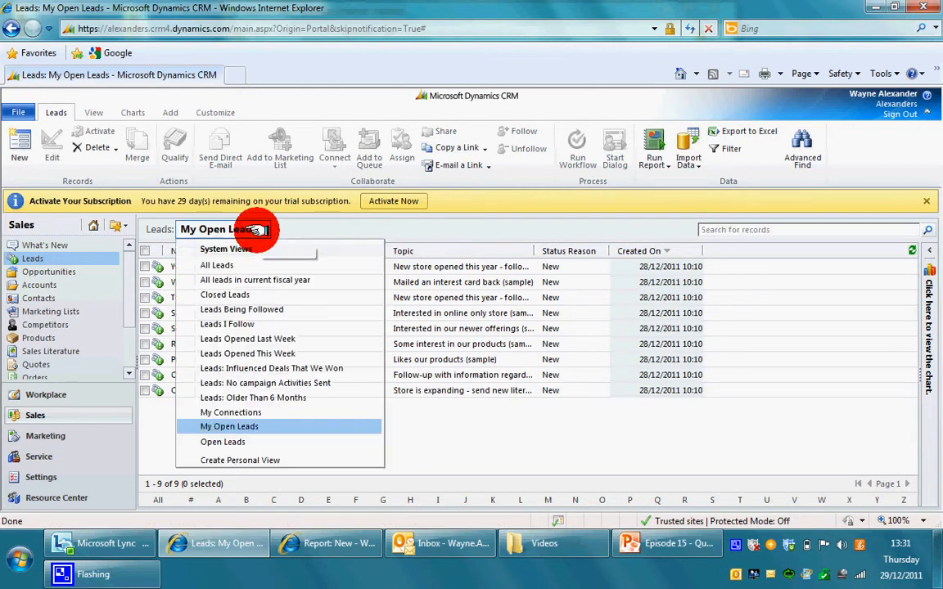
pyautogui.click(249, 267)
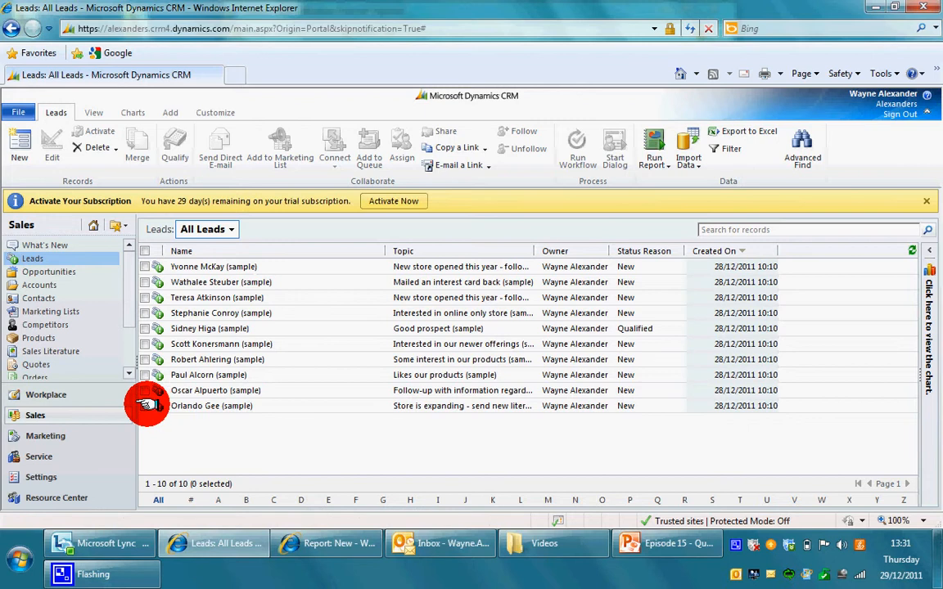
# - Tick five leads, including the last two, the seventh, the Qualified and the third lead
pyautogui.click(145, 406)
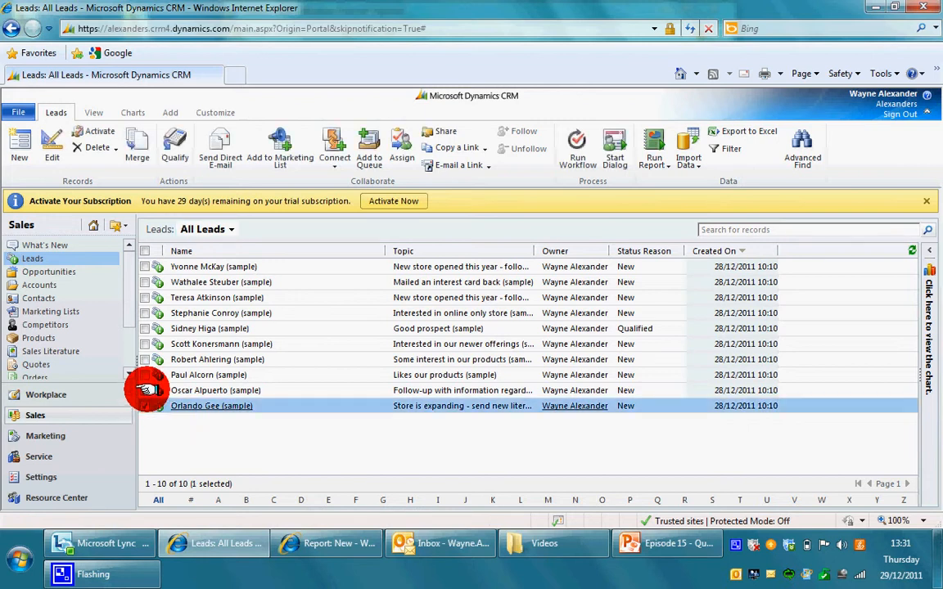
pyautogui.click(145, 390)
pyautogui.click(145, 360)
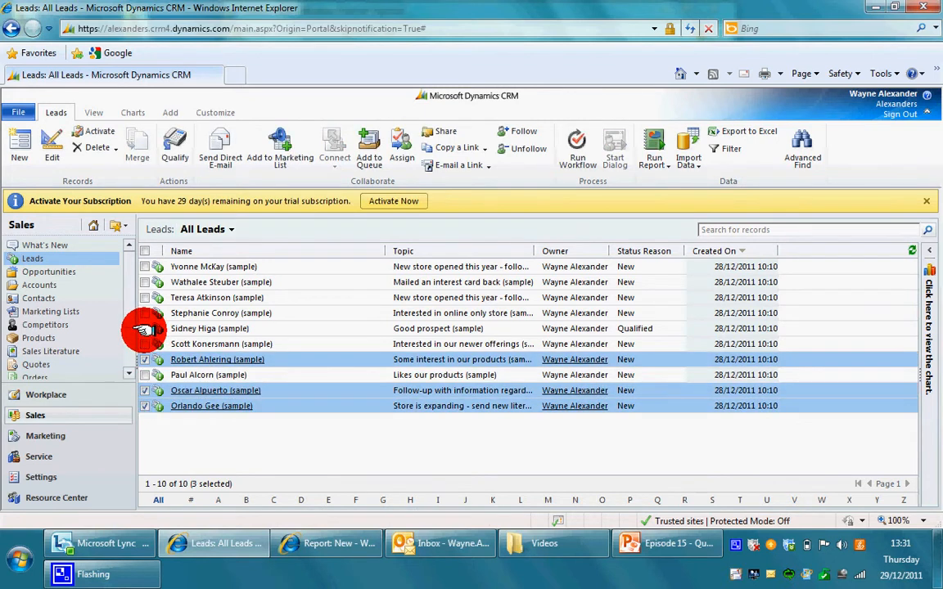
pyautogui.click(145, 328)
pyautogui.click(145, 298)
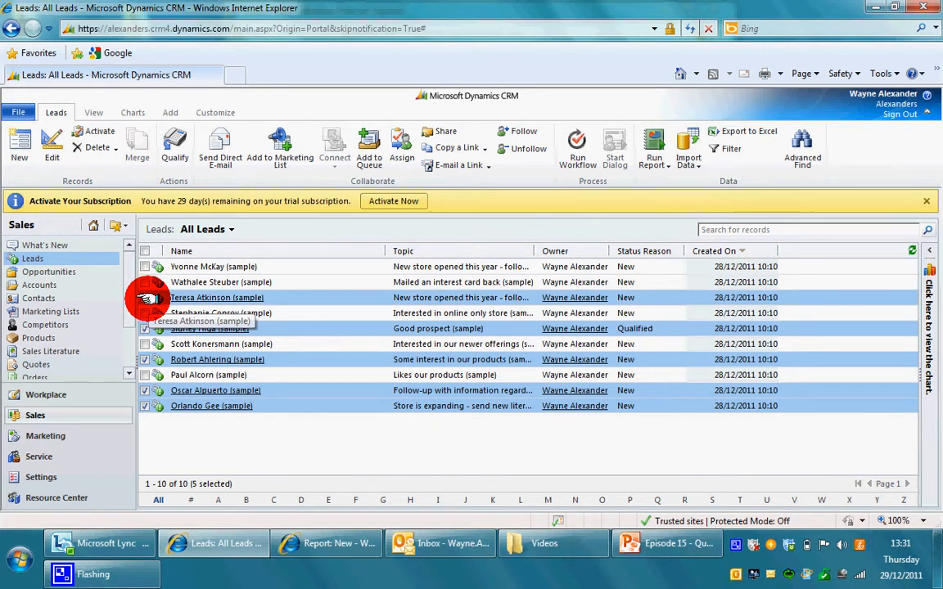
# - Add the five selected leads to the Cold Calling queue via the queue lookup
pyautogui.click(370, 152)
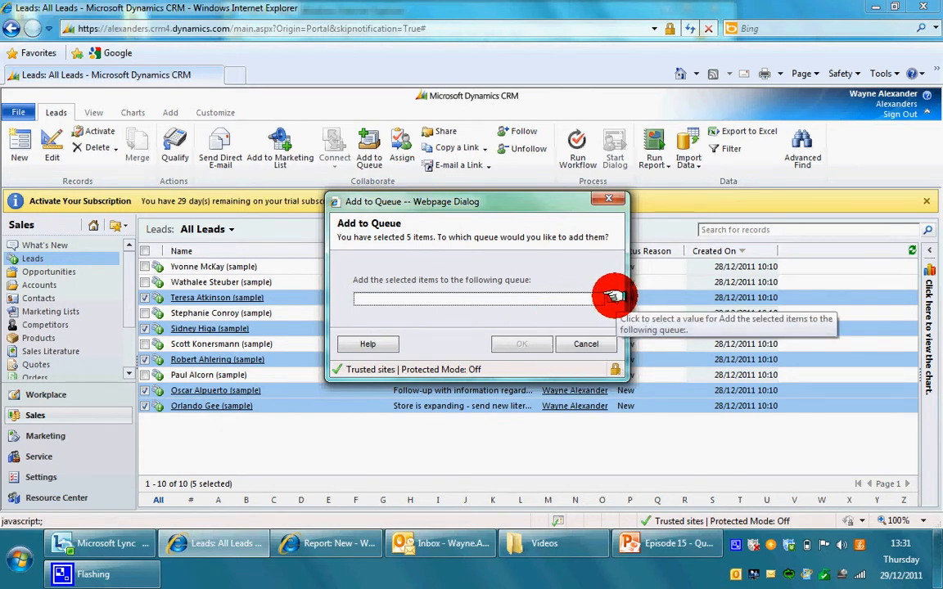
pyautogui.click(614, 296)
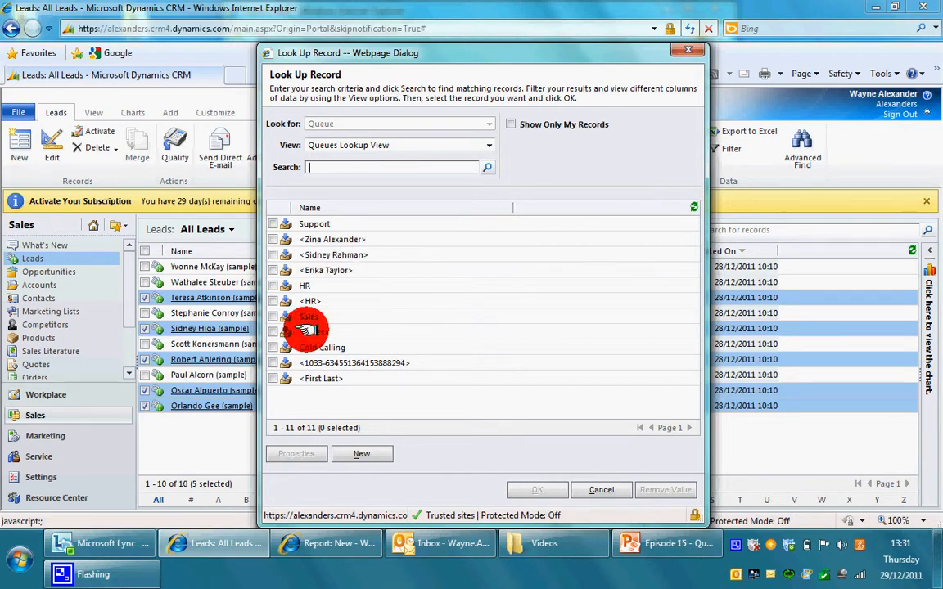
pyautogui.click(271, 347)
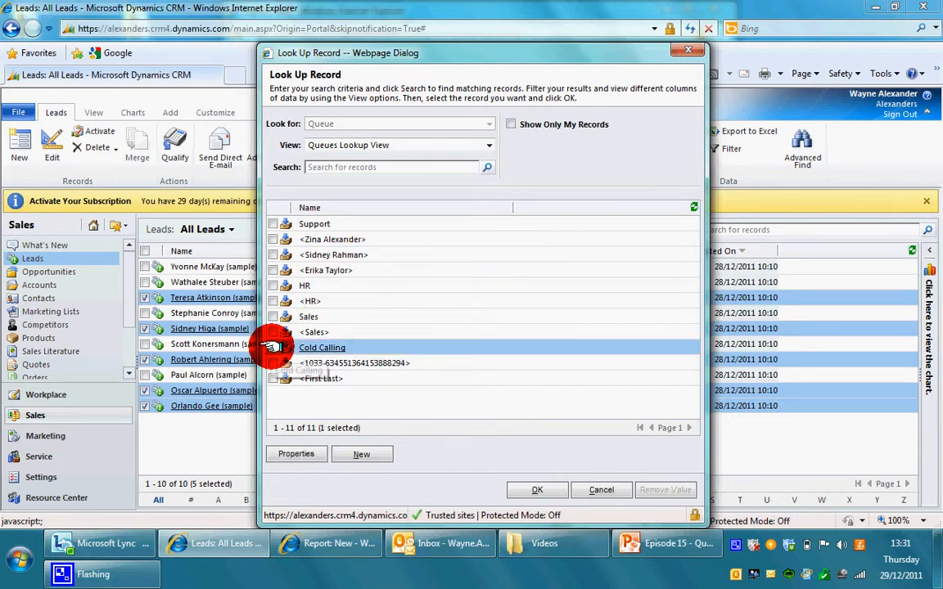
pyautogui.click(516, 488)
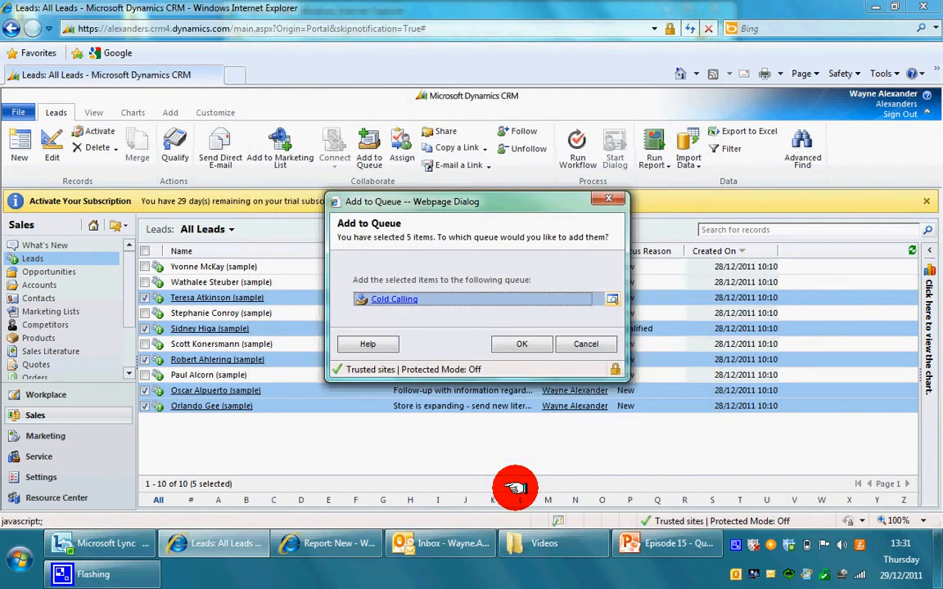
pyautogui.click(514, 342)
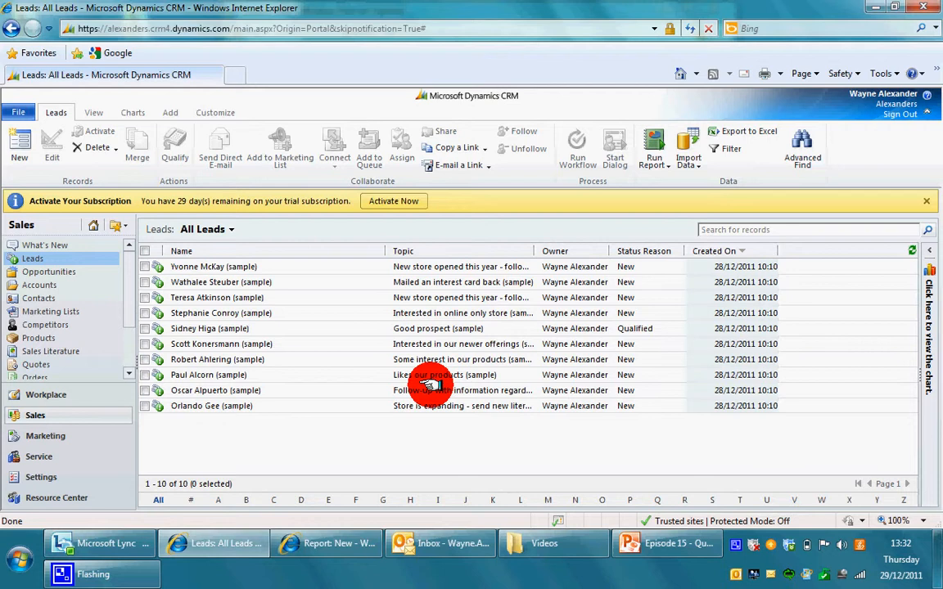
# - Open Workplace > Queues filtered to Cold Calling with the 'Items available to work on' view
pyautogui.click(93, 400)
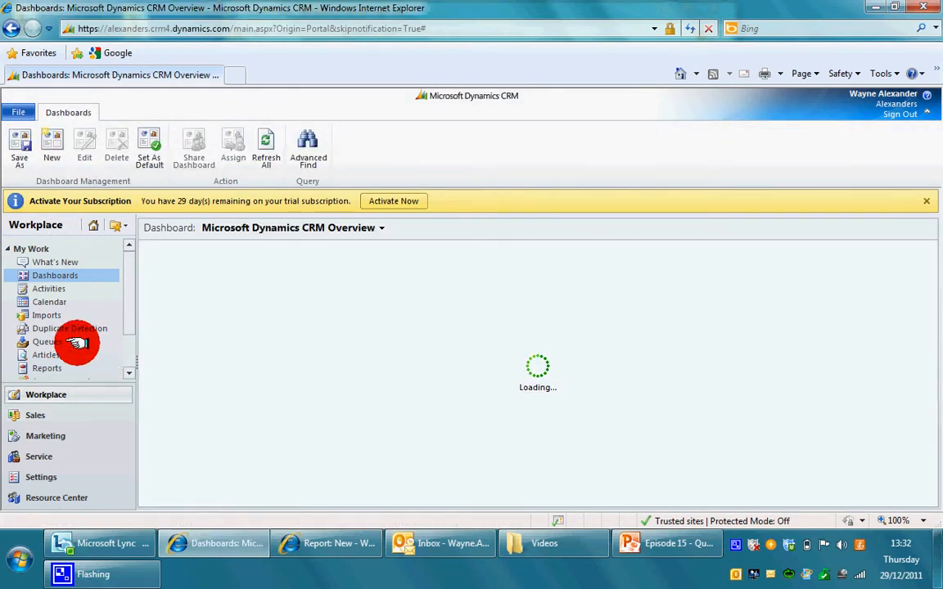
pyautogui.click(78, 342)
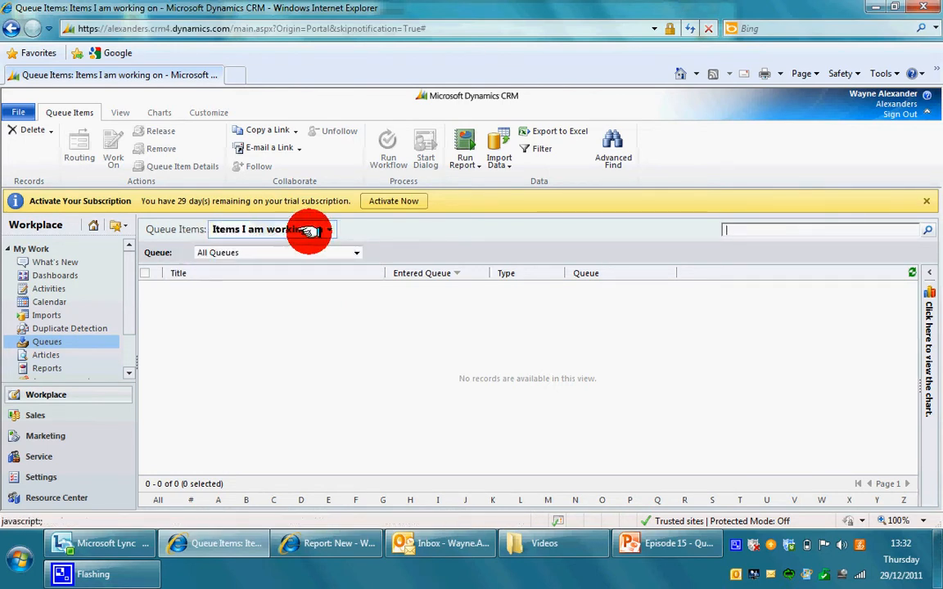
pyautogui.click(357, 252)
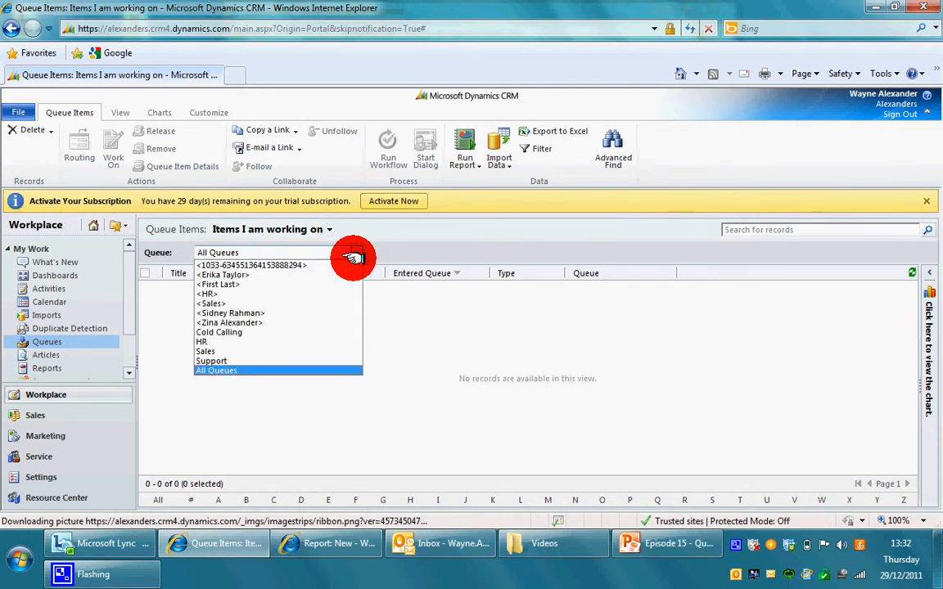
pyautogui.click(319, 332)
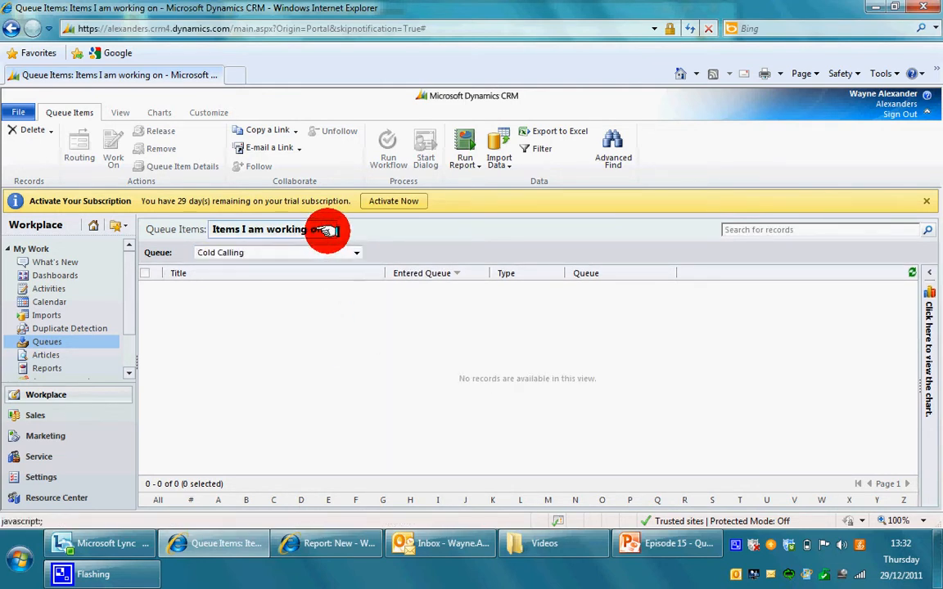
pyautogui.click(328, 230)
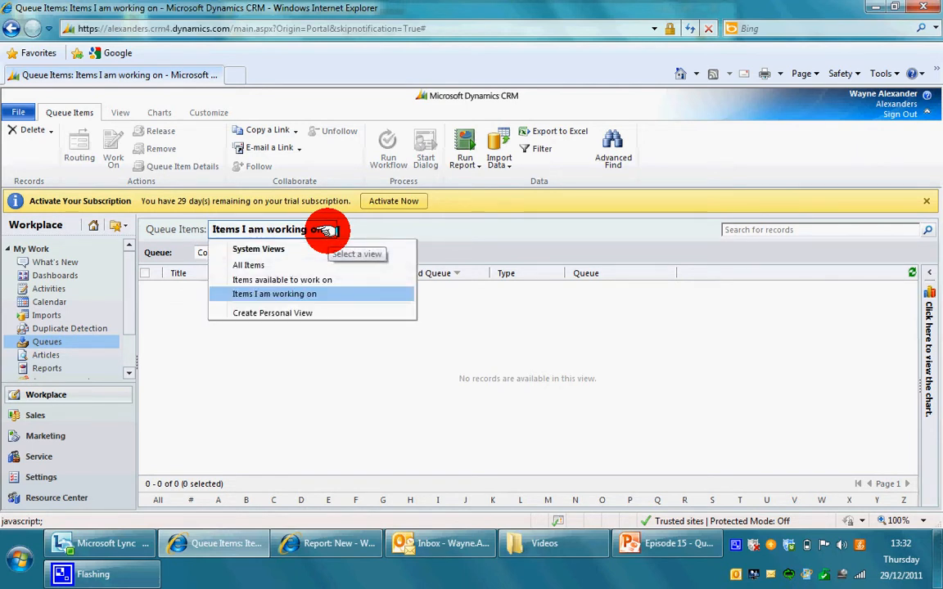
pyautogui.click(323, 280)
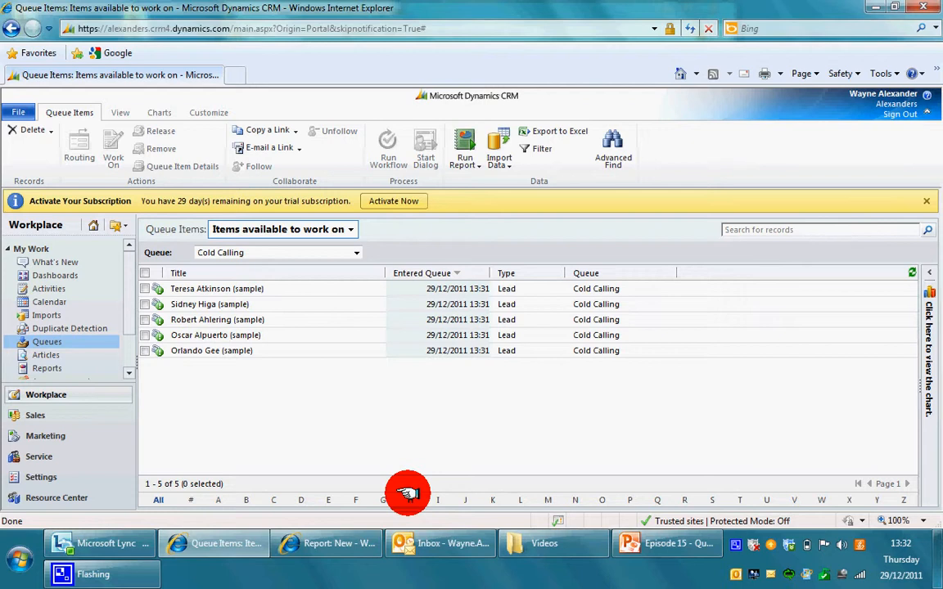
# - Look at the 'Items I am working on' view, then return to items available to work on
pyautogui.click(146, 289)
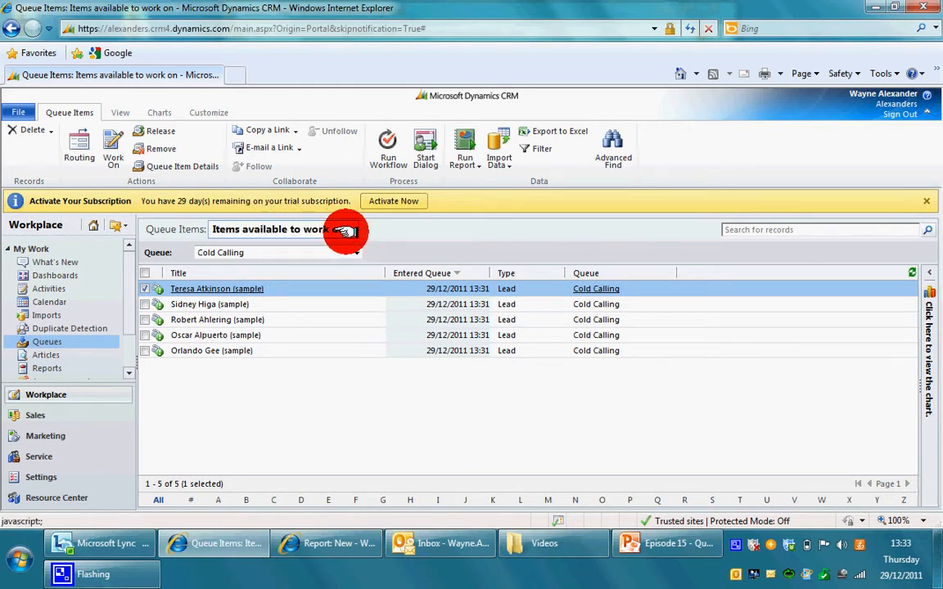
pyautogui.click(344, 230)
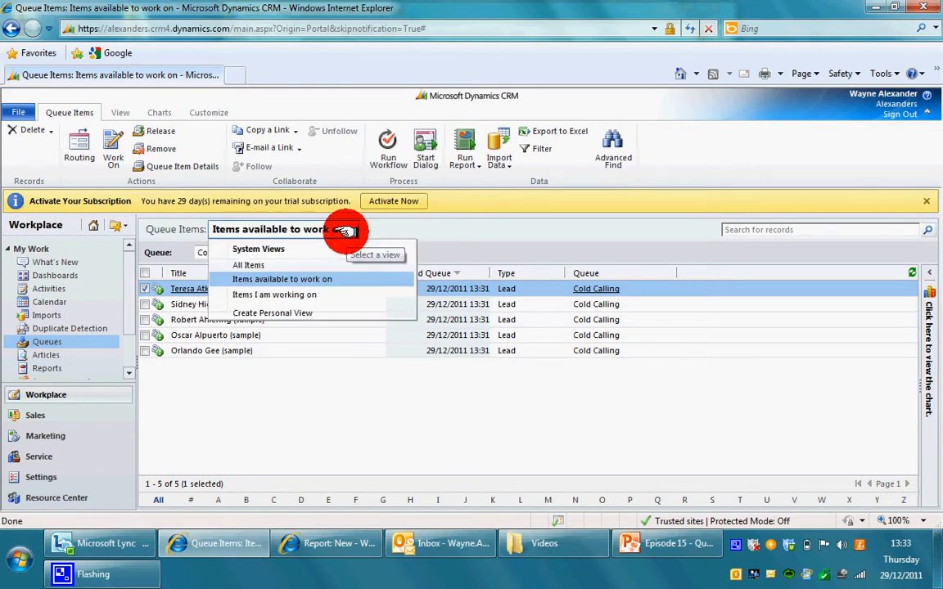
pyautogui.click(327, 296)
pyautogui.click(329, 232)
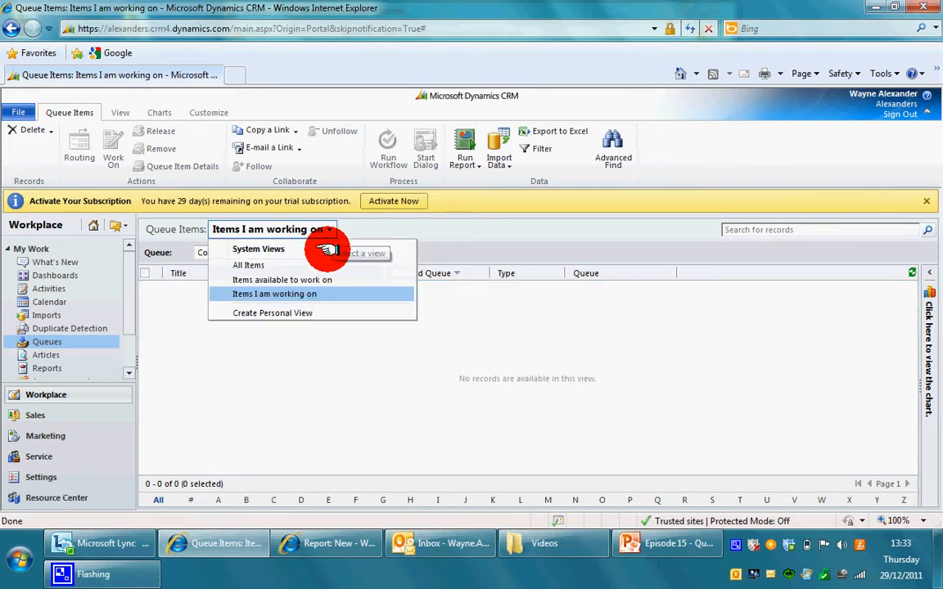
pyautogui.click(326, 276)
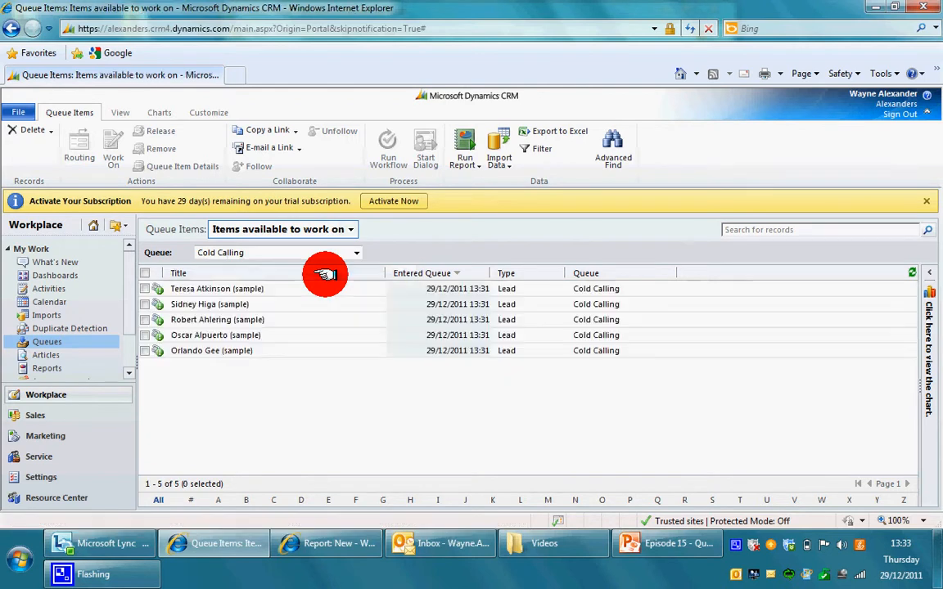
# - Work On the first Cold Calling lead, assigning it to yourself, then select the next lead
pyautogui.click(146, 289)
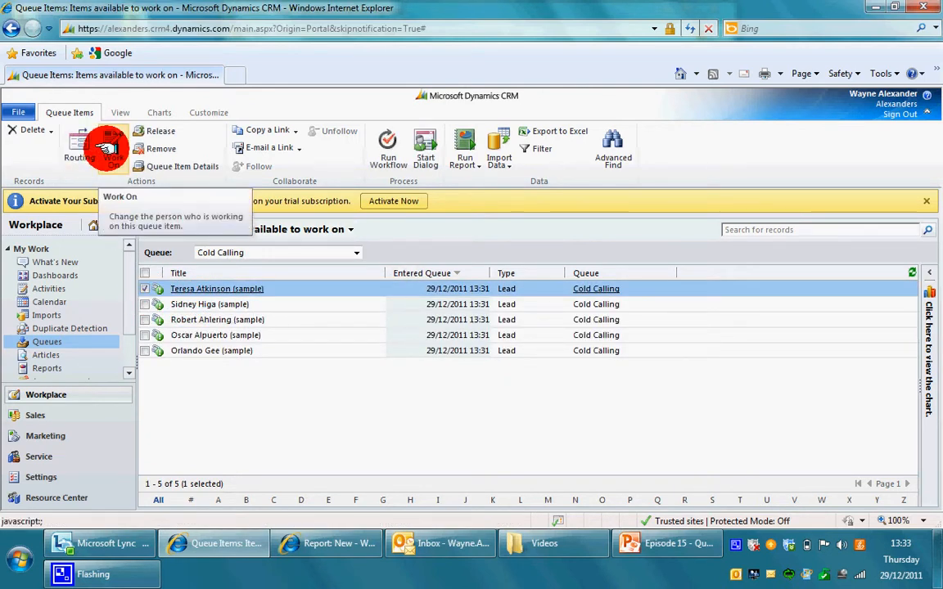
pyautogui.click(105, 152)
pyautogui.click(530, 387)
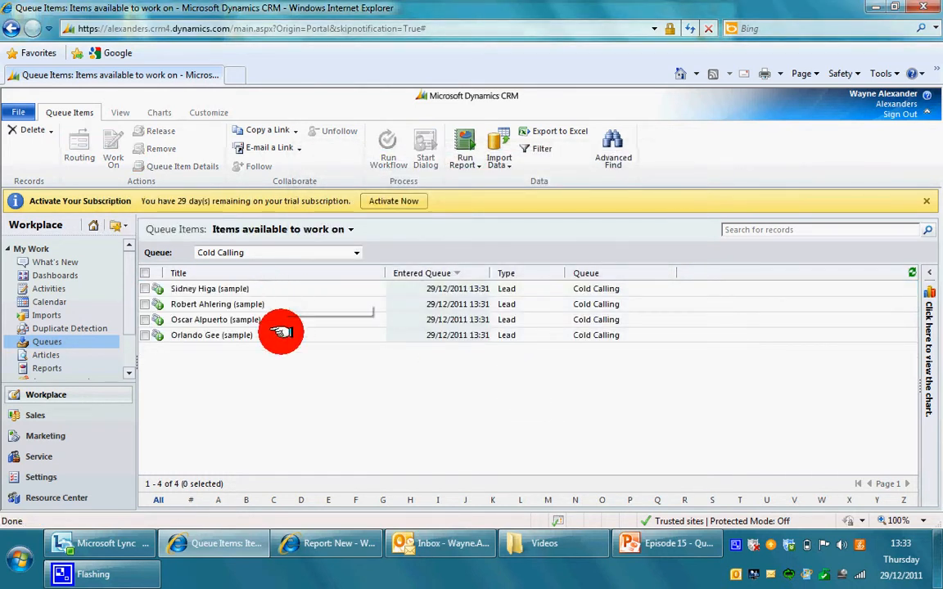
pyautogui.click(145, 291)
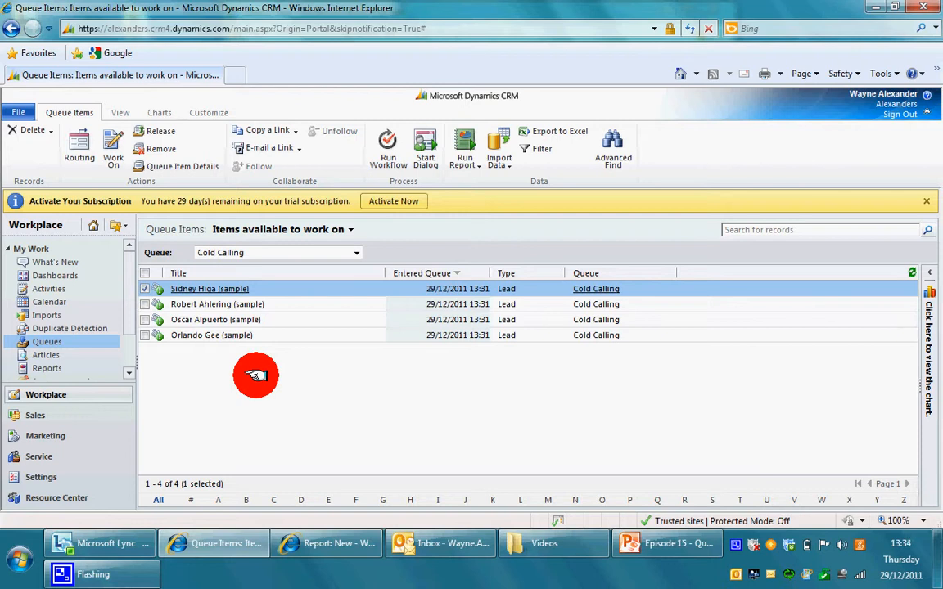
# - Take on the first two Cold Calling queue items yourself with Work On
pyautogui.click(145, 303)
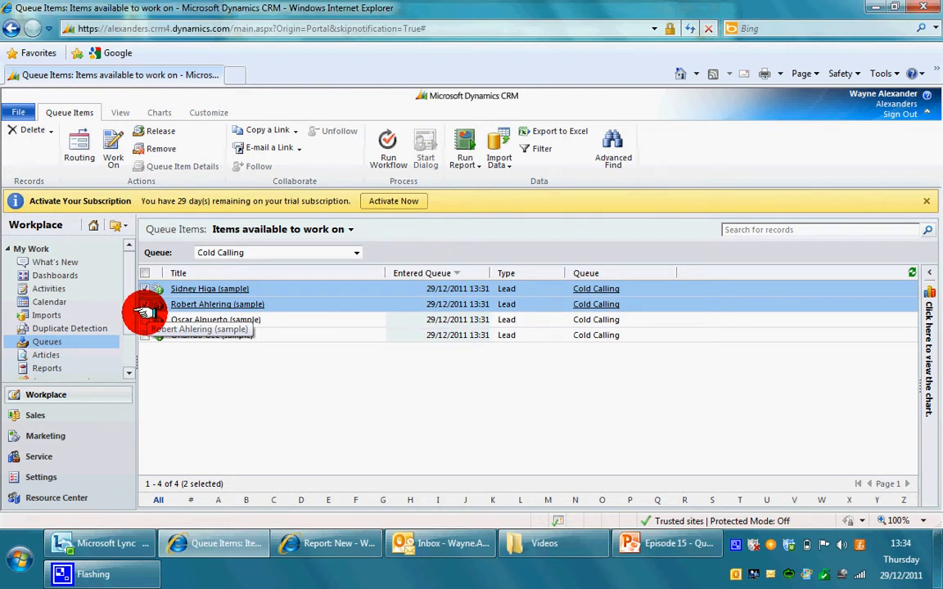
pyautogui.click(109, 169)
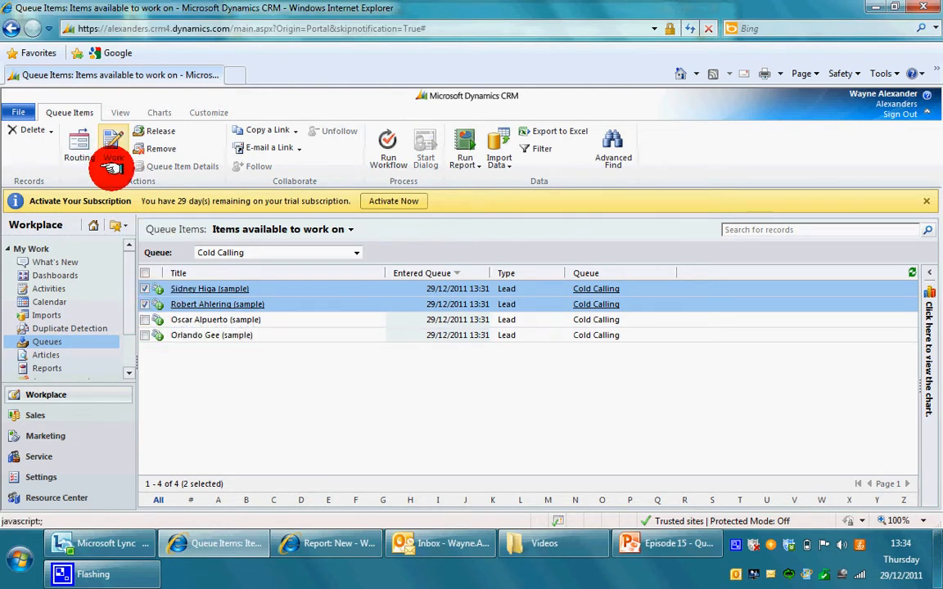
pyautogui.click(552, 388)
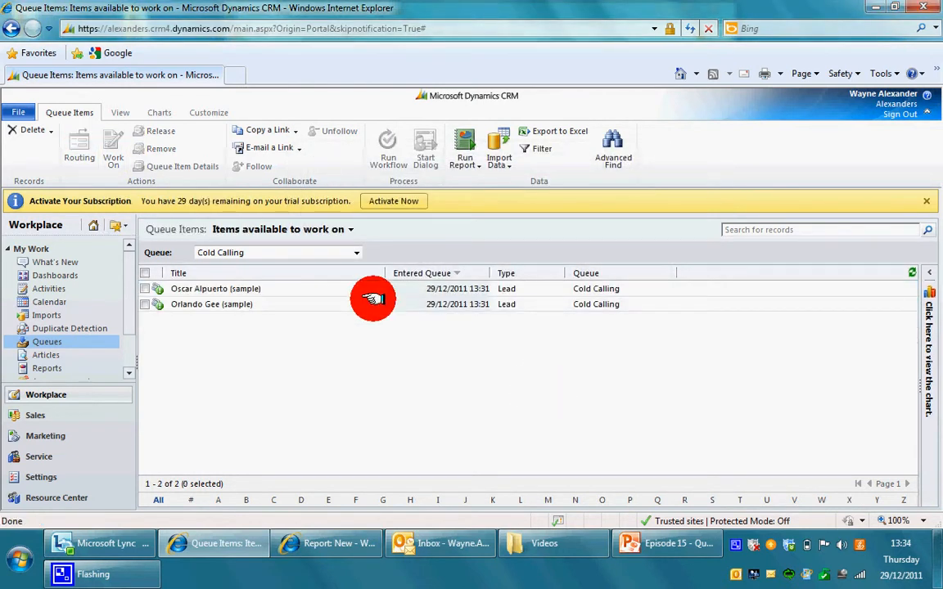
# - Switch the queue view to 'Items I am working on', showing three leads
pyautogui.click(353, 250)
pyautogui.click(344, 233)
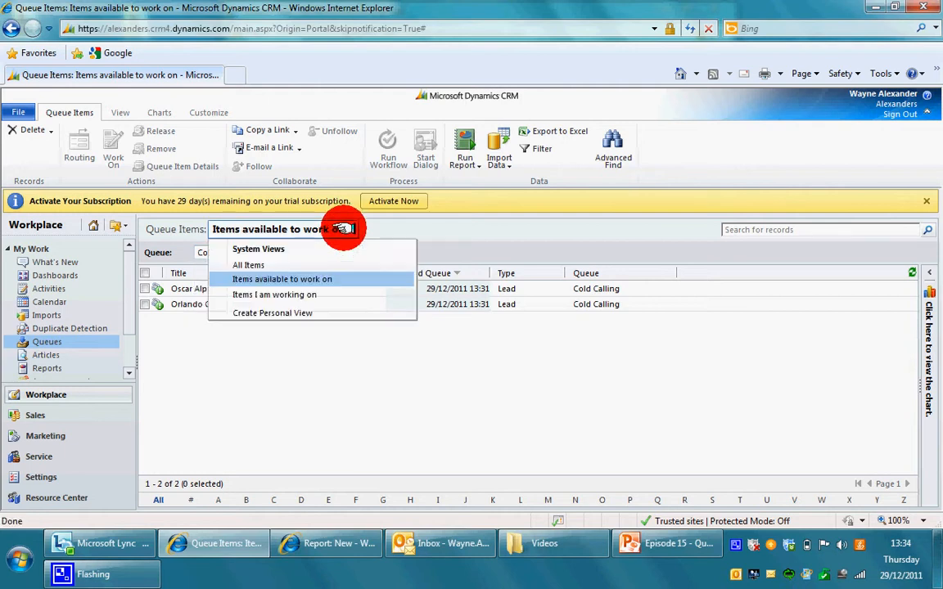
pyautogui.click(328, 295)
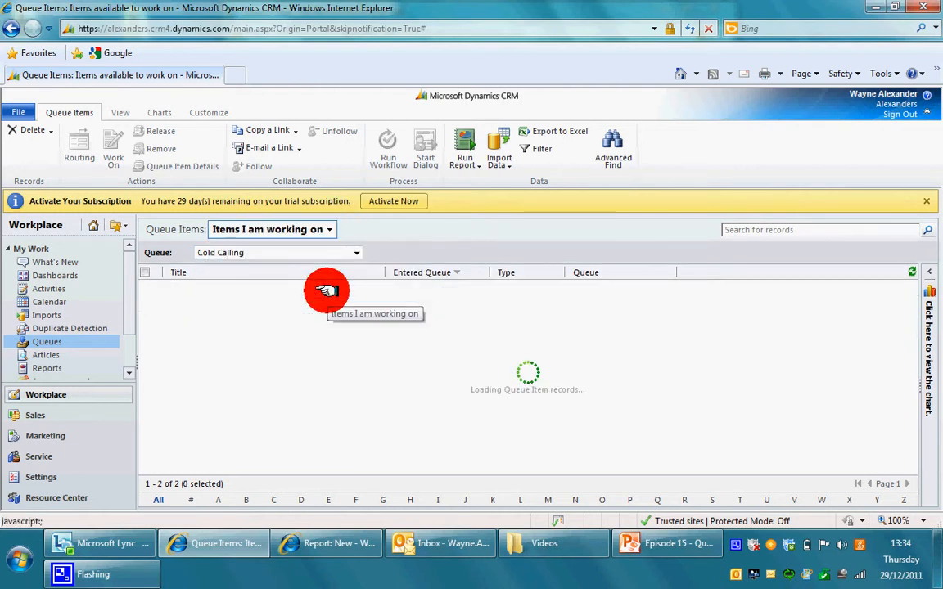